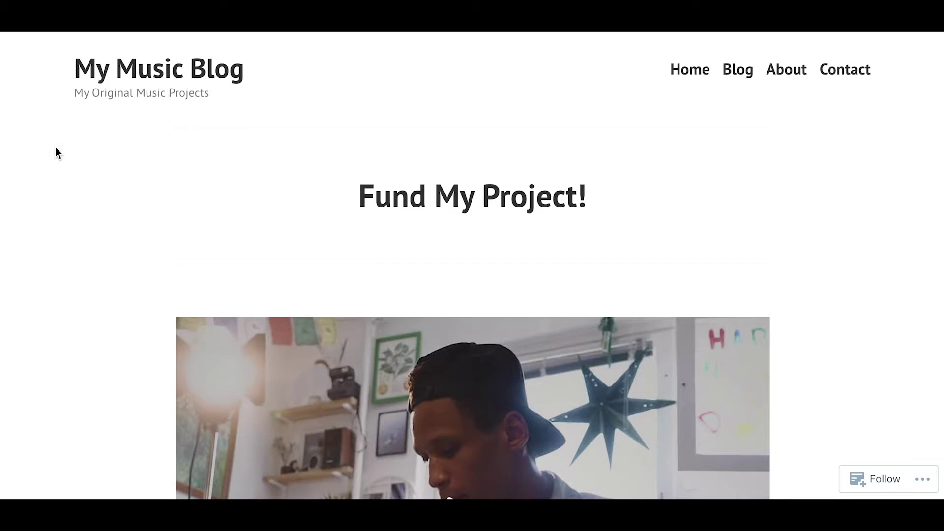
# Log in to WordPress.com with the username and password
pyautogui.scroll(-2, 55, 148)
pyautogui.scroll(-3, 55, 147)
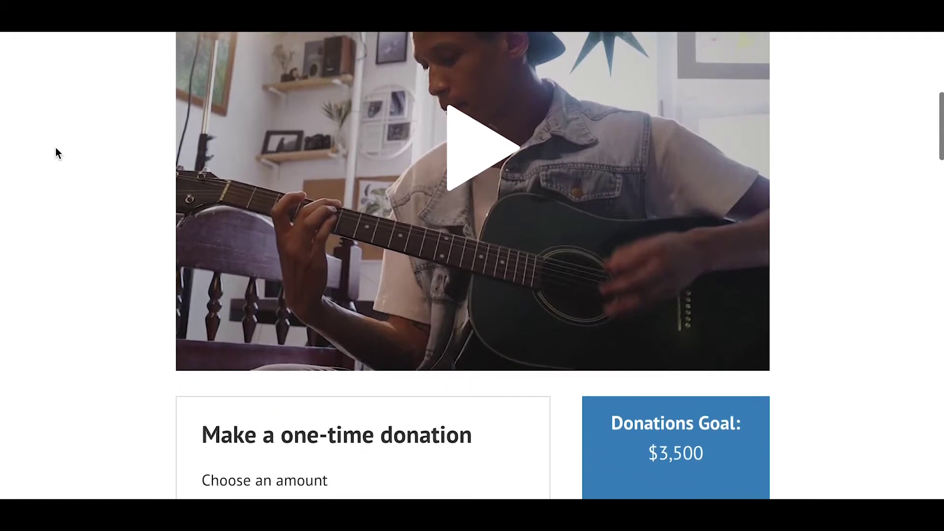
pyautogui.scroll(-3, 55, 148)
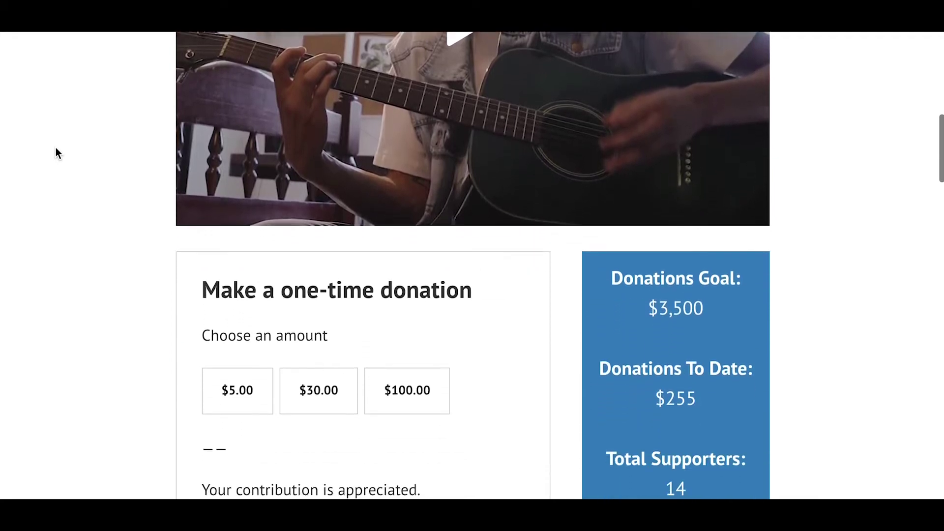
pyautogui.scroll(-2, 55, 148)
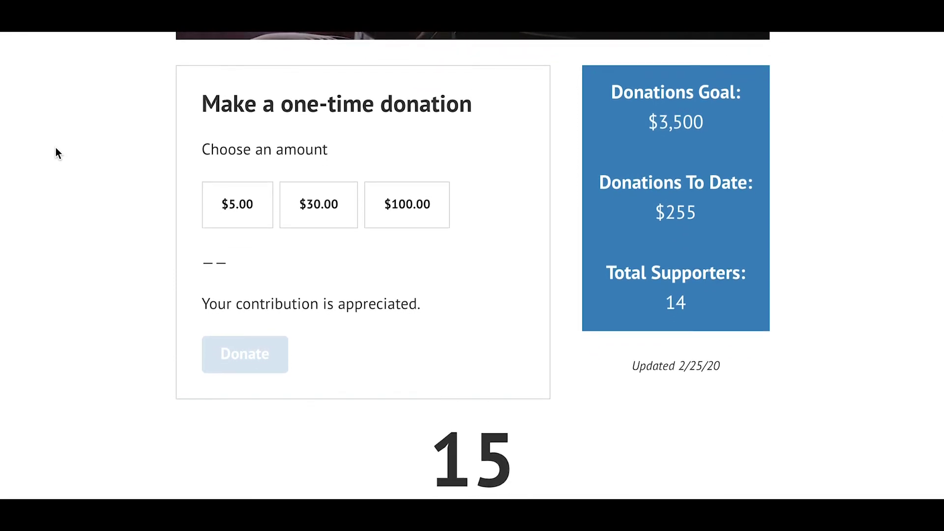
pyautogui.scroll(-2, 55, 148)
pyautogui.scroll(-3, 55, 148)
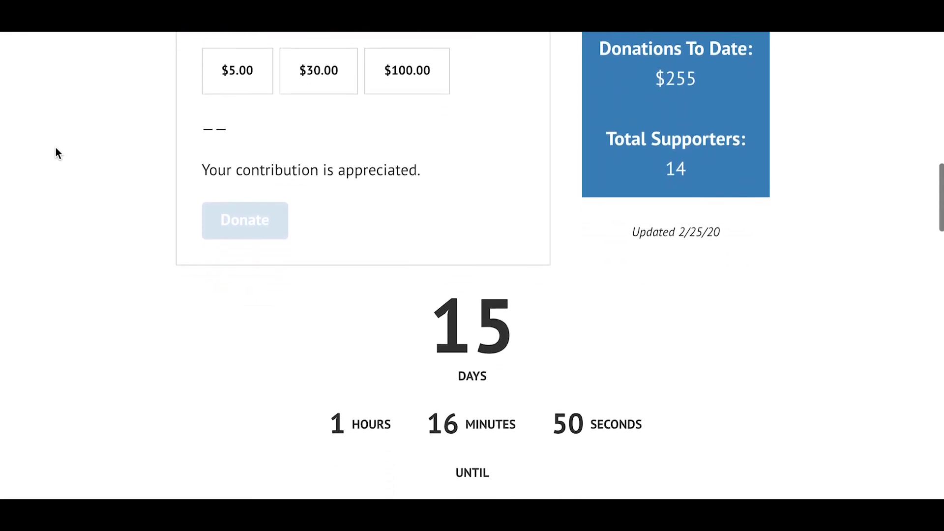
pyautogui.scroll(-2, 55, 147)
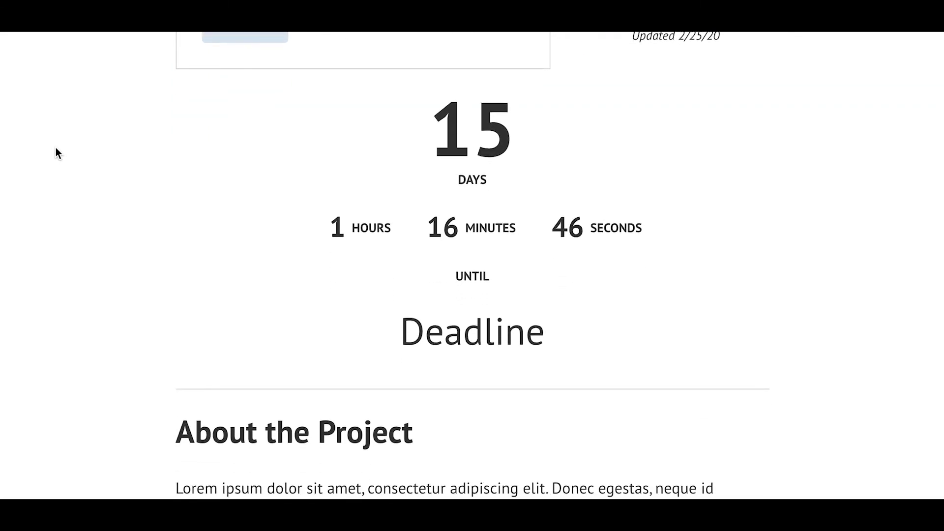
pyautogui.scroll(-2, 55, 147)
pyautogui.scroll(-3, 55, 148)
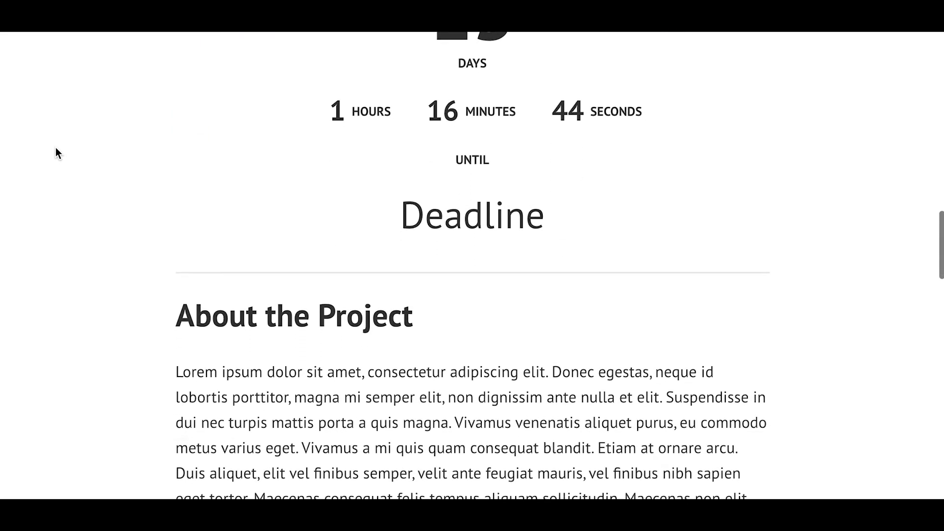
pyautogui.scroll(-3, 55, 148)
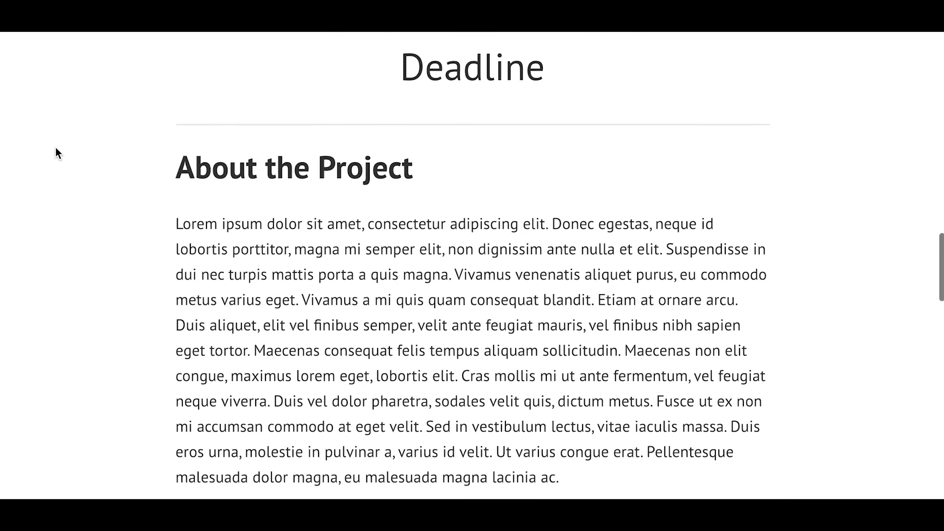
pyautogui.scroll(-3, 55, 148)
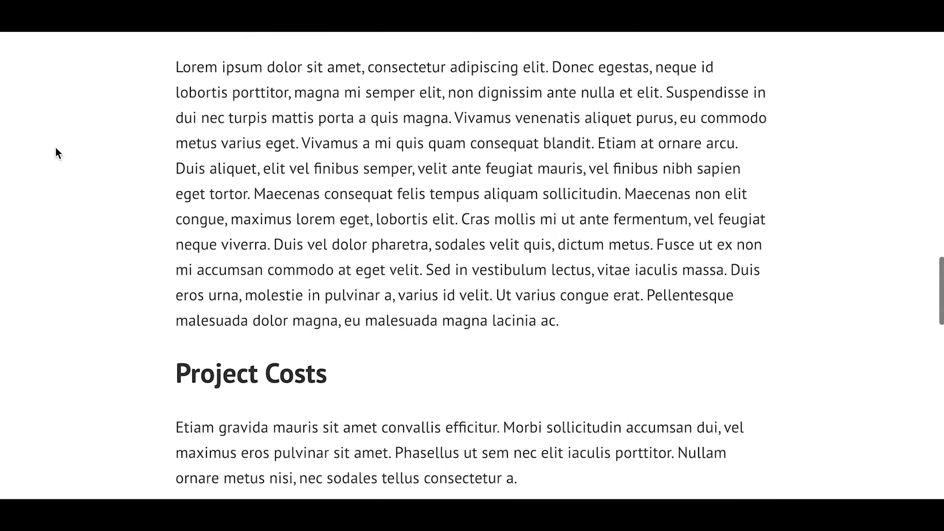
pyautogui.scroll(-3, 55, 148)
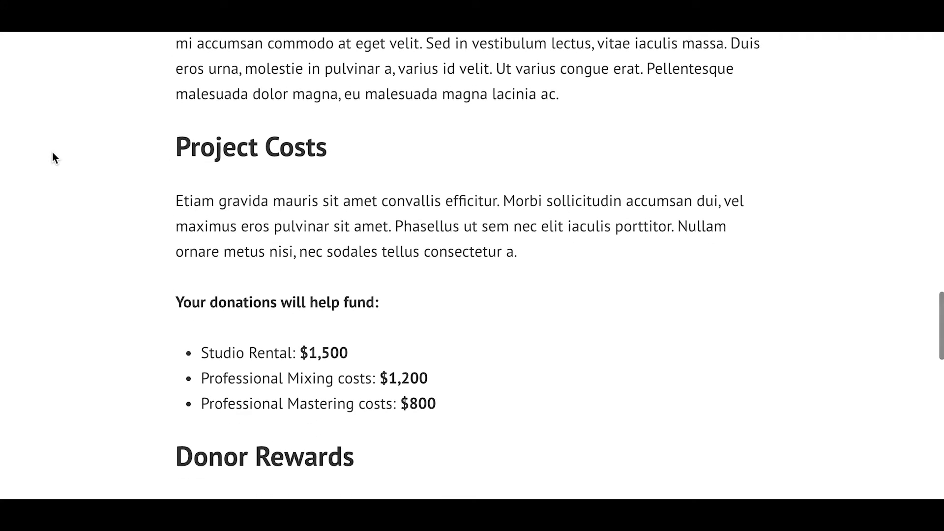
pyautogui.scroll(-2, 53, 152)
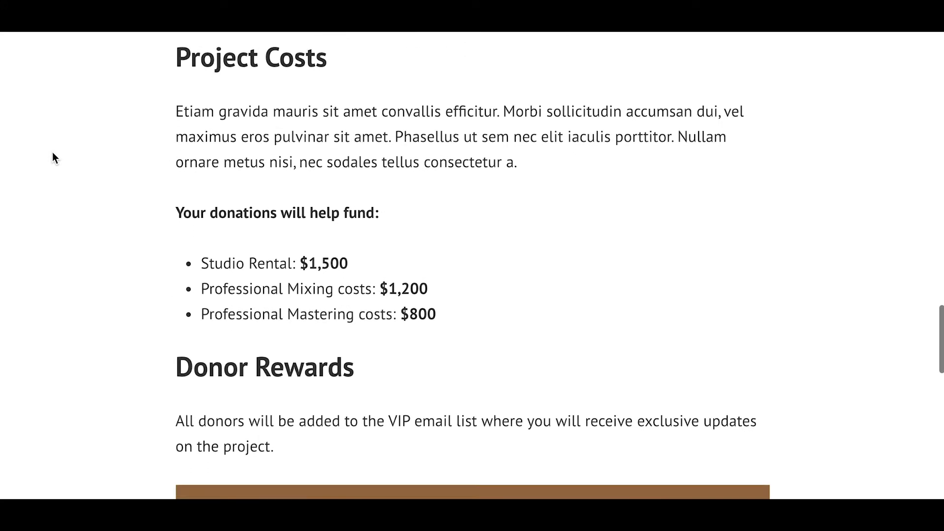
pyautogui.scroll(-3, 53, 156)
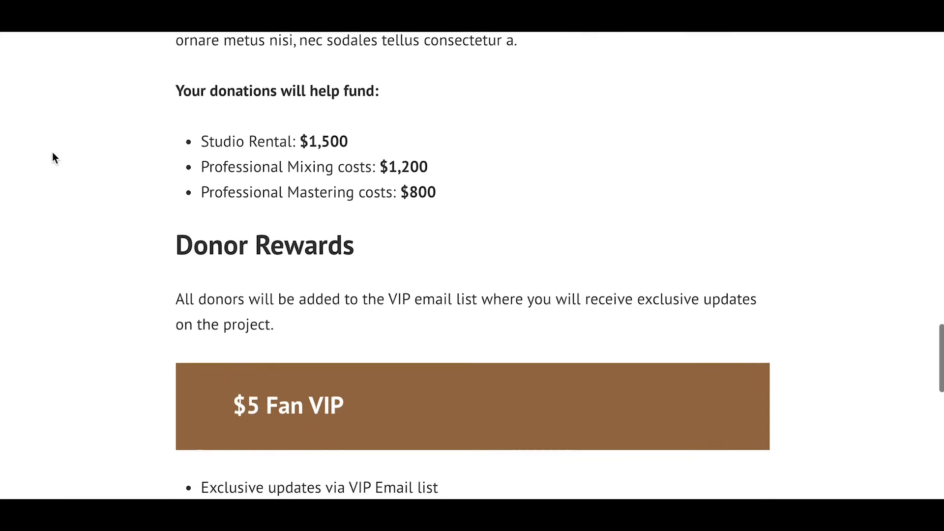
pyautogui.scroll(-3, 54, 158)
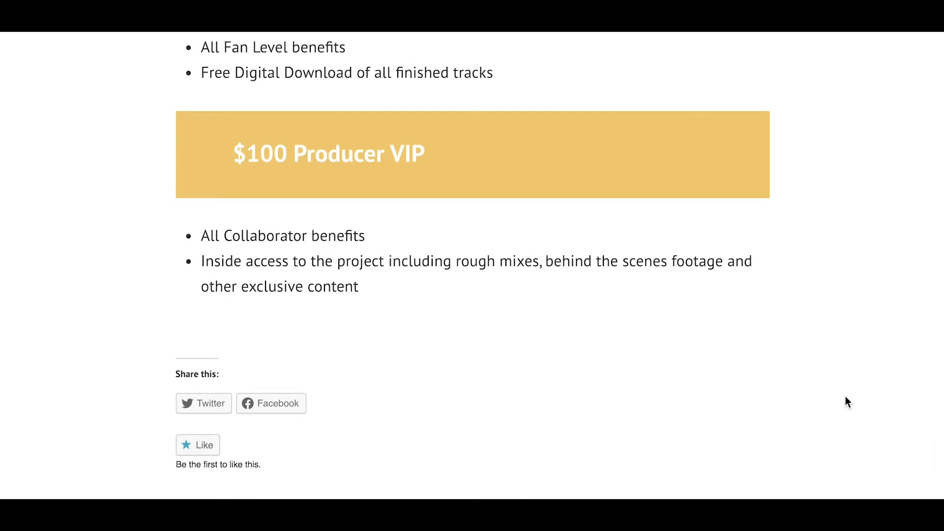
pyautogui.scroll(15, 845, 396)
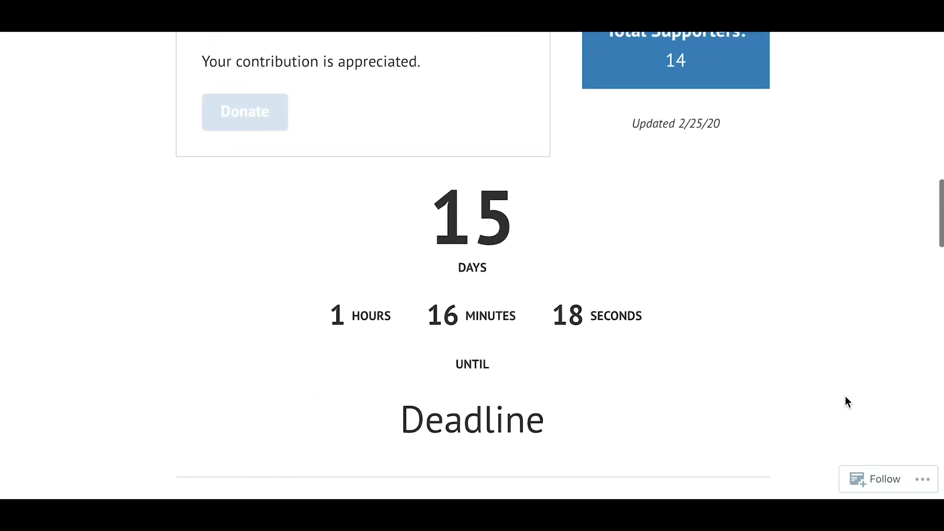
pyautogui.scroll(10, 845, 396)
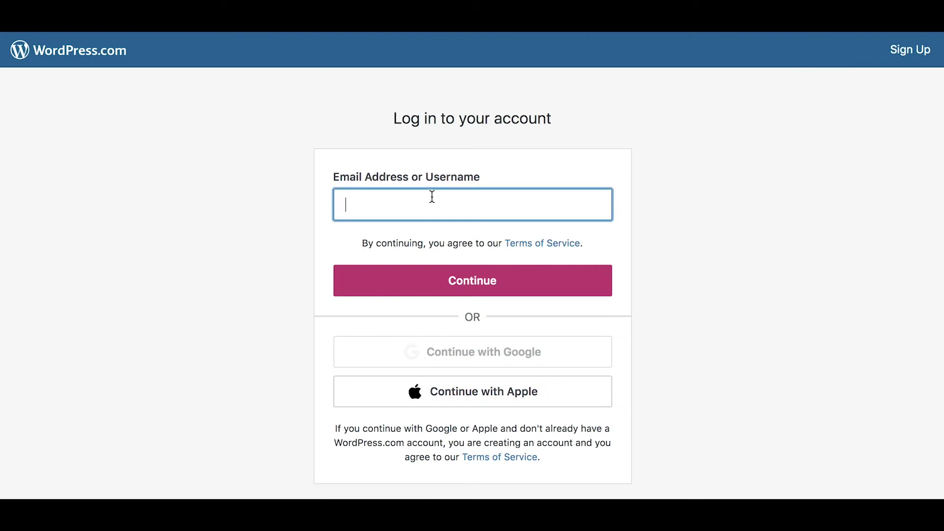
pyautogui.press('Return')
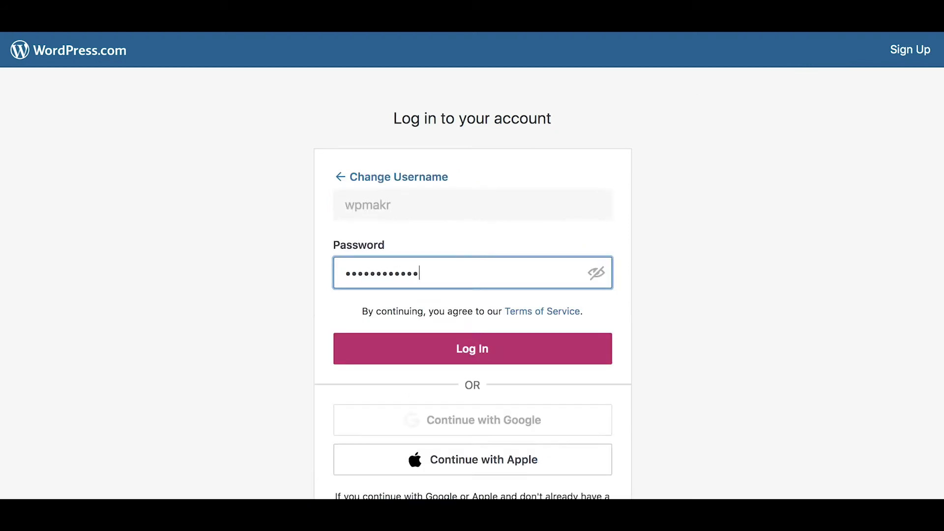
pyautogui.press('Return')
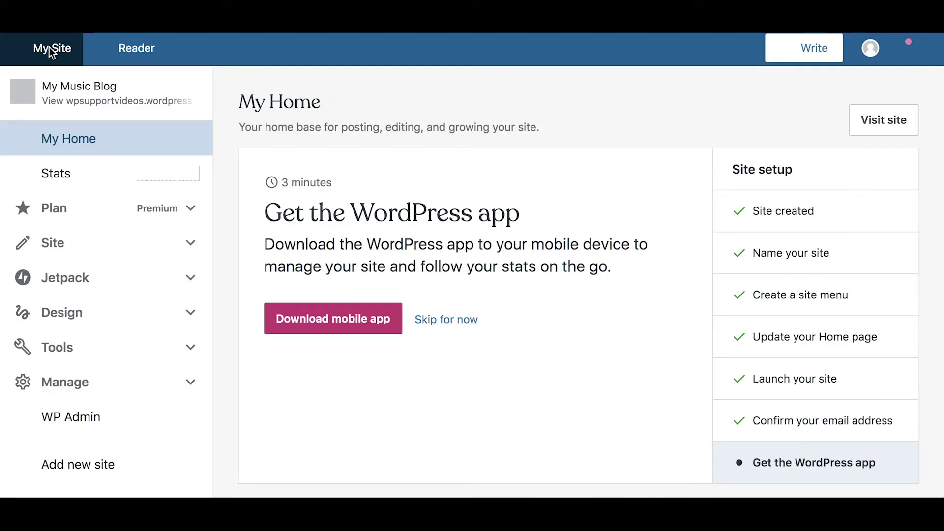
# Start a new page from the Blank layout in Site > Pages
pyautogui.click(57, 247)
pyautogui.click(60, 285)
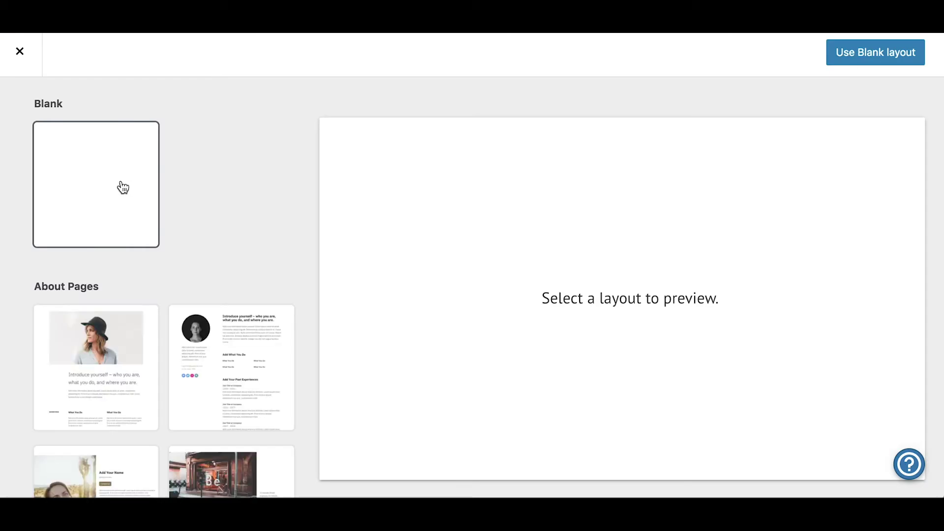
pyautogui.click(120, 181)
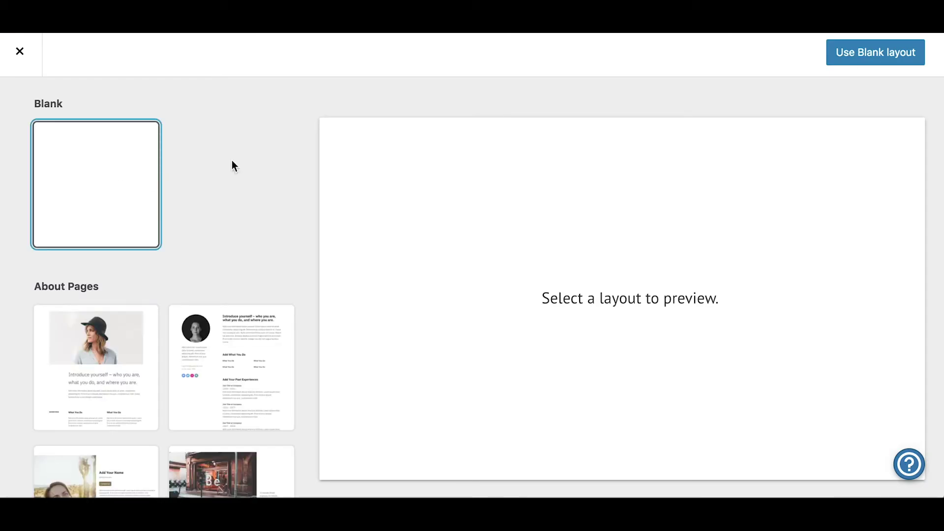
pyautogui.click(849, 60)
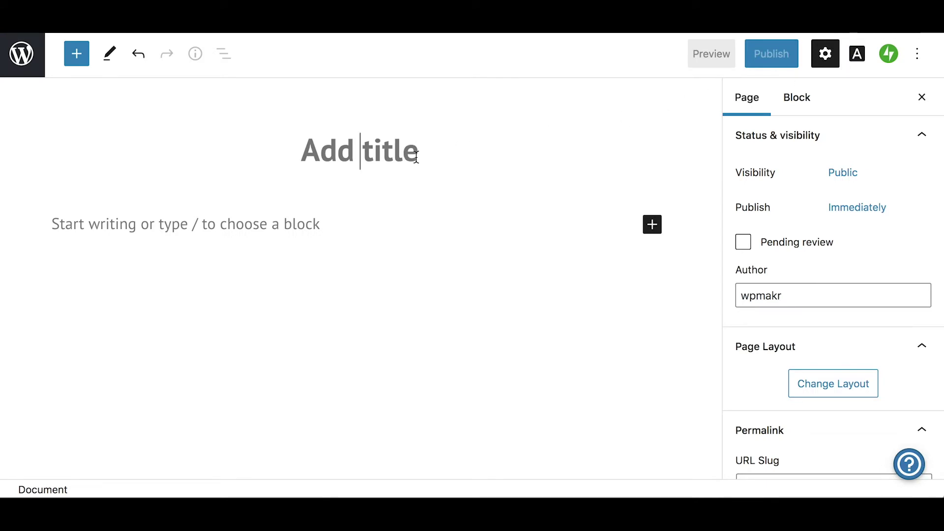
# Enter the page title 'Fund my music project' and insert a Video block beneath it
pyautogui.write('Fund my music project')
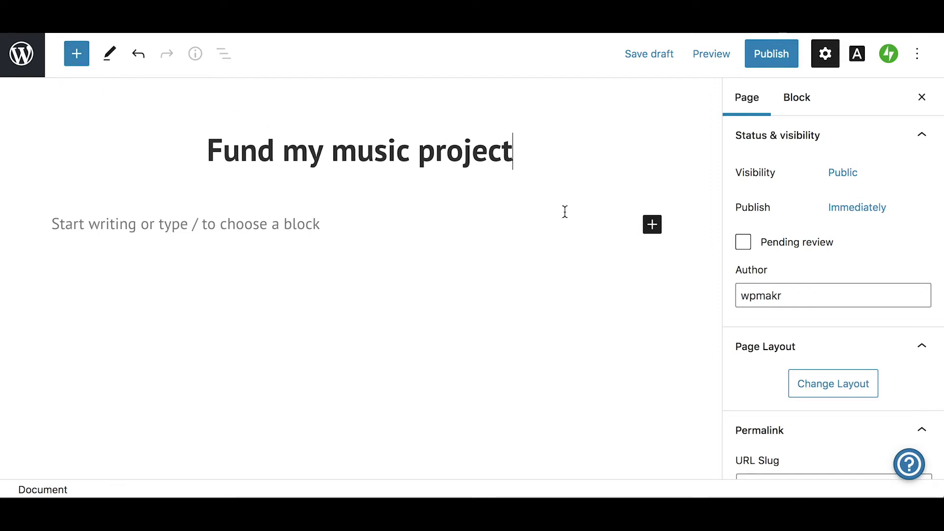
pyautogui.click(652, 226)
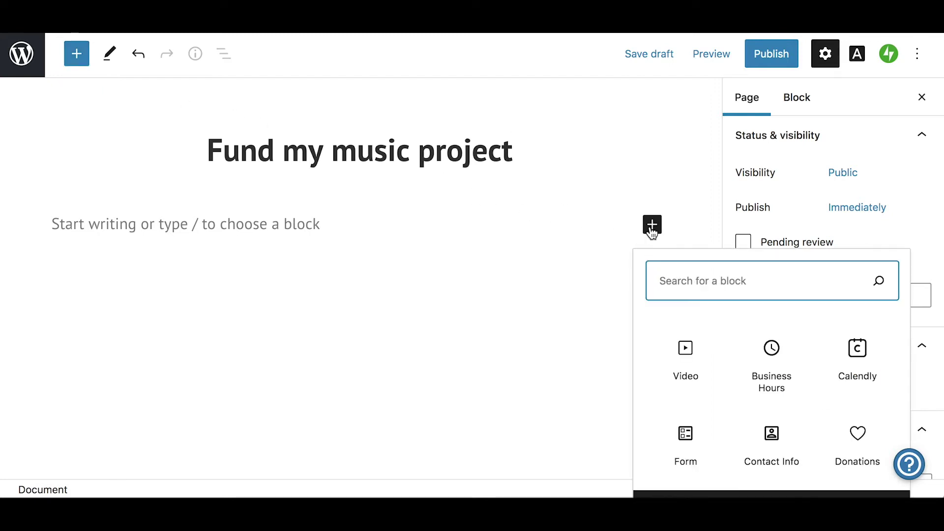
pyautogui.write('video')
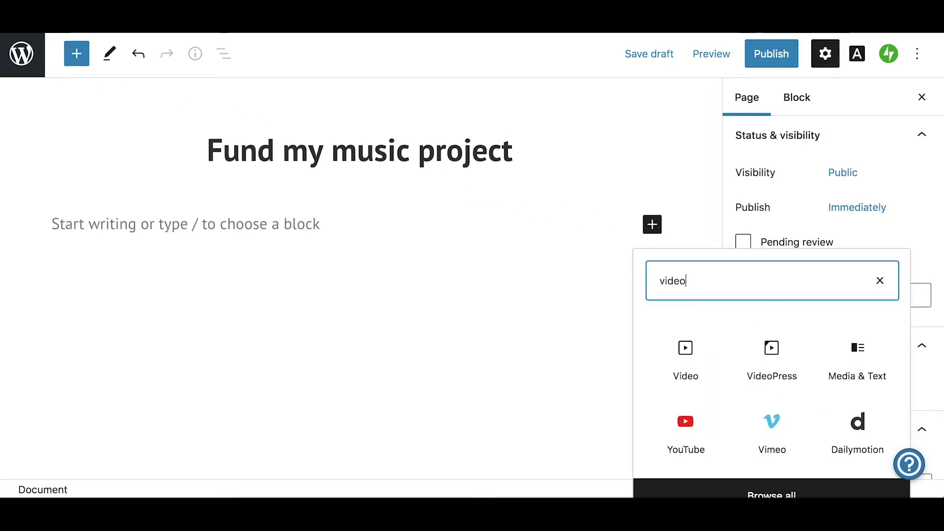
pyautogui.click(683, 357)
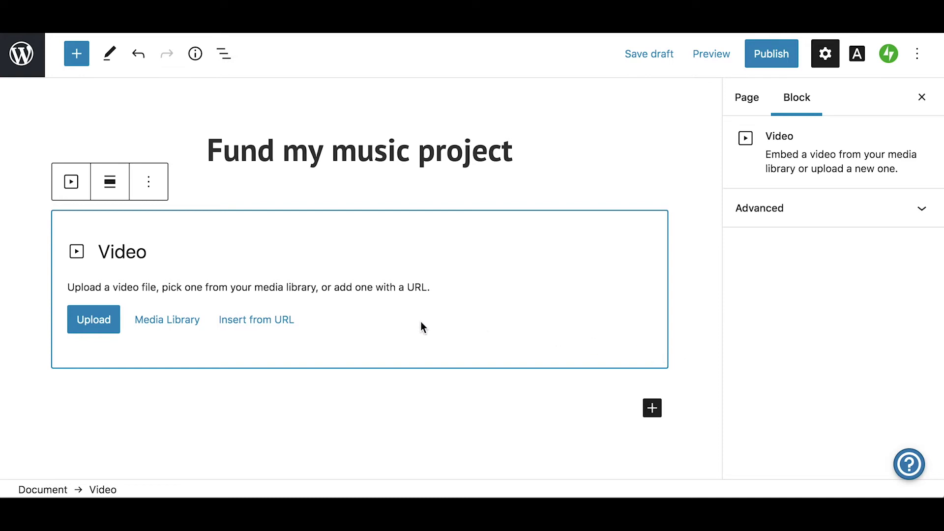
# Insert the guitar-playing video from the media library into the Video block
pyautogui.click(153, 327)
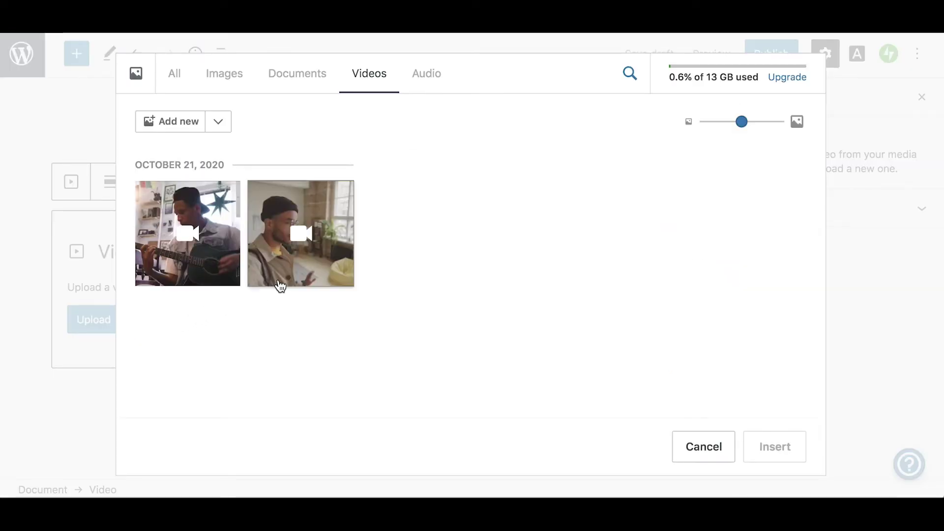
pyautogui.click(215, 278)
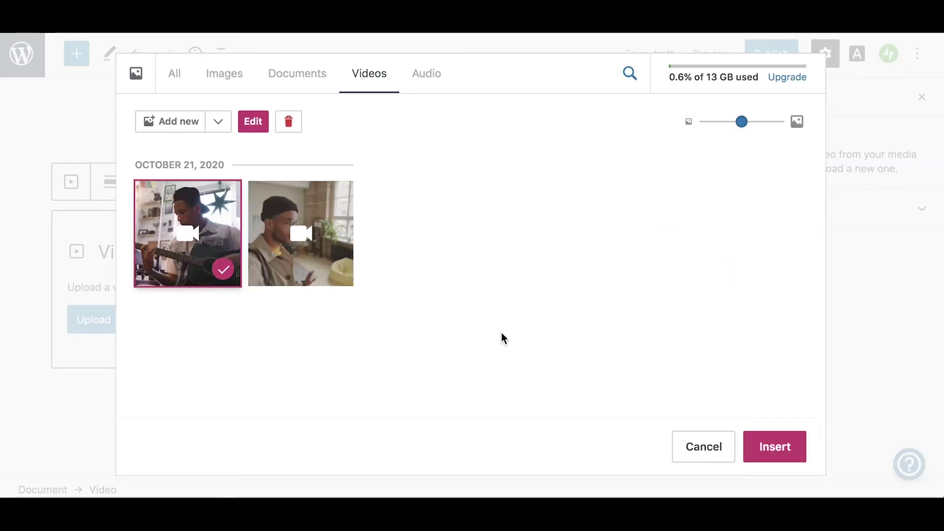
pyautogui.click(764, 447)
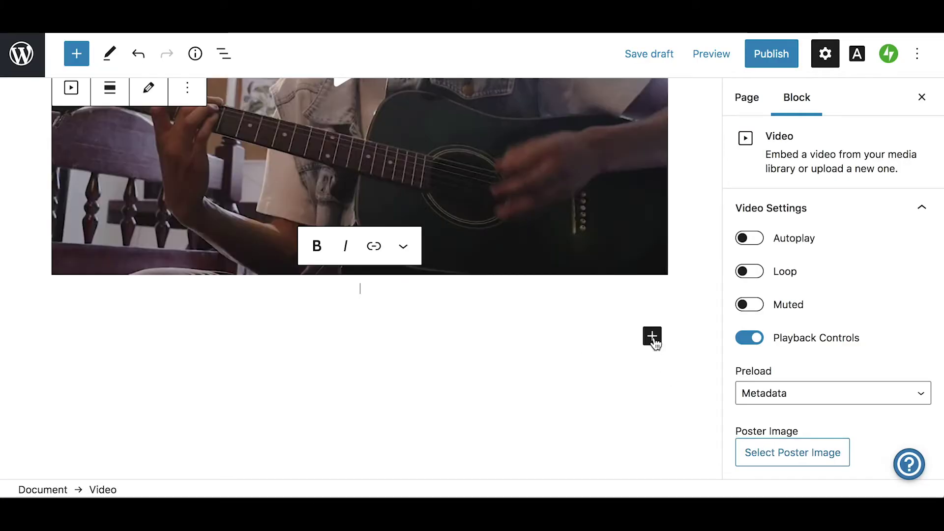
# Search the block inserter for Vimeo, then clear the search and close it without adding anything
pyautogui.click(653, 336)
pyautogui.write('you')
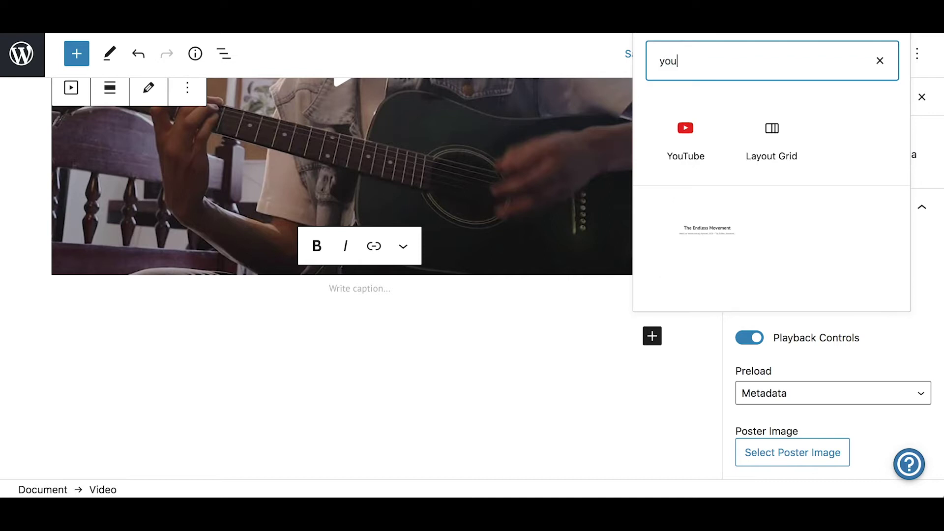
pyautogui.press('BackSpace')
pyautogui.press('BackSpace')
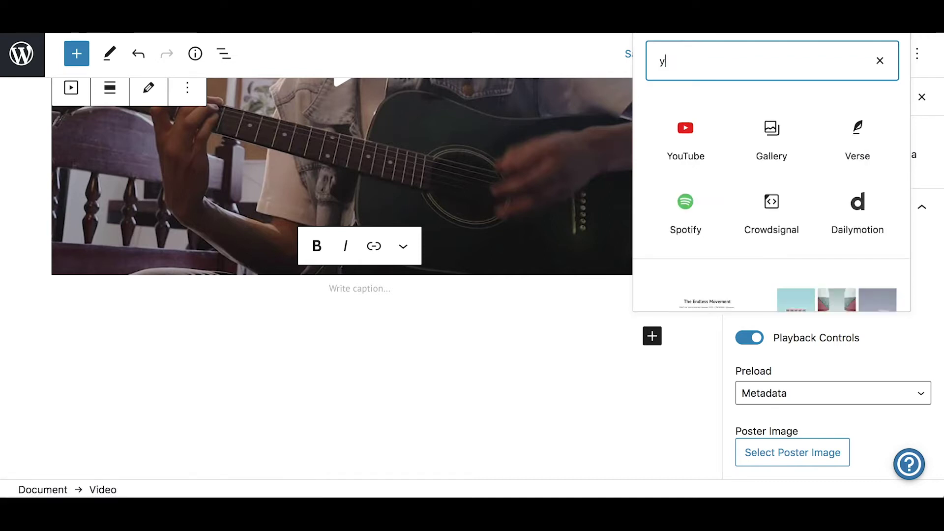
pyautogui.press('BackSpace')
pyautogui.write('vimeo')
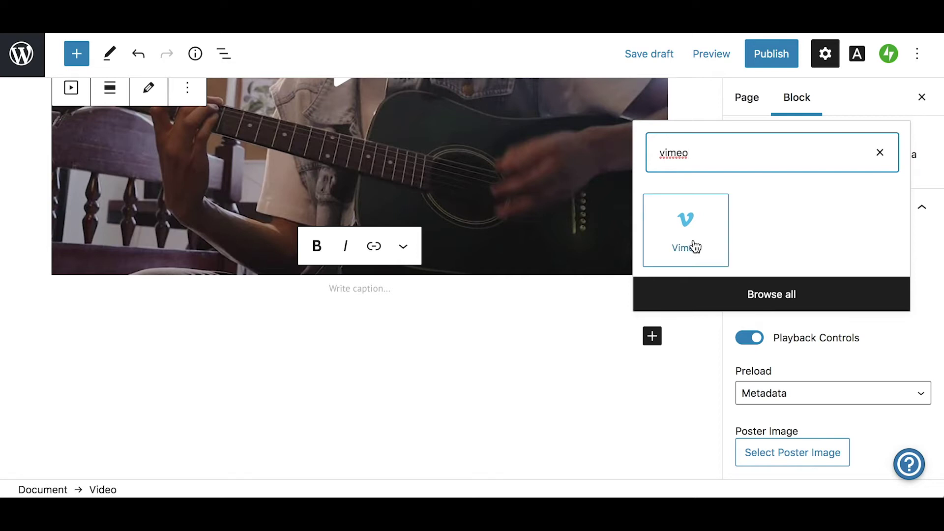
pyautogui.click(880, 154)
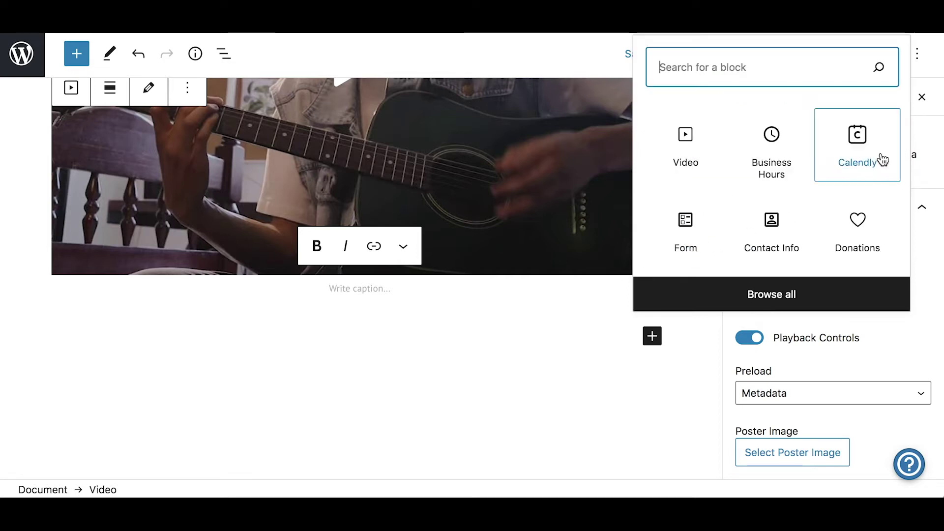
pyautogui.click(544, 360)
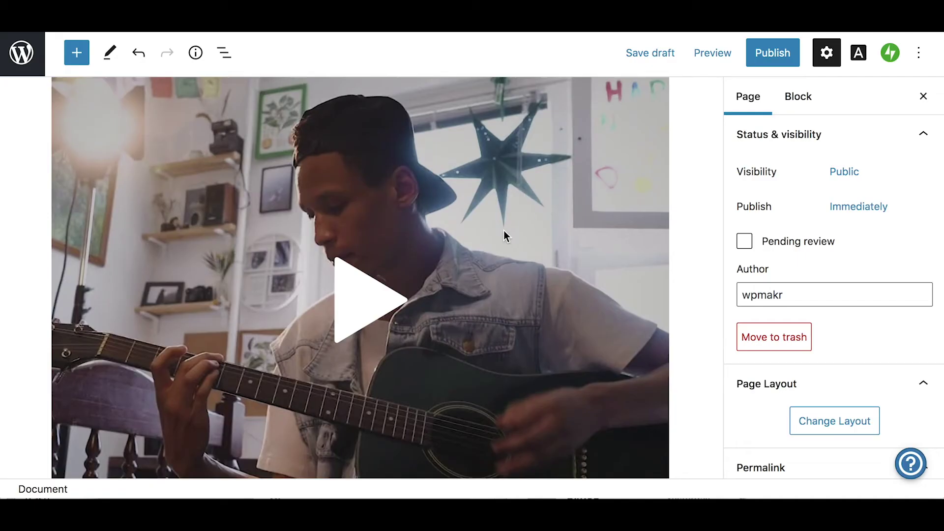
# Insert a Columns block below the video
pyautogui.scroll(-6, 504, 230)
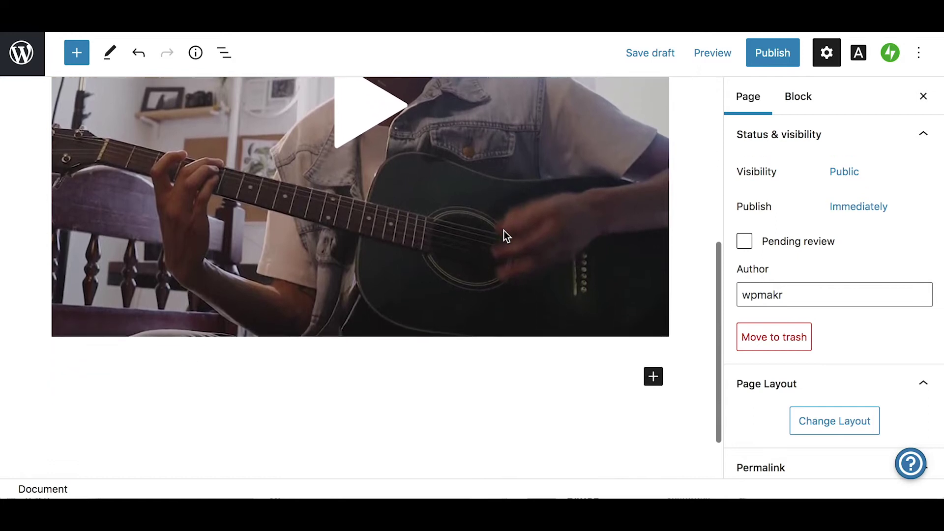
pyautogui.scroll(-2, 504, 230)
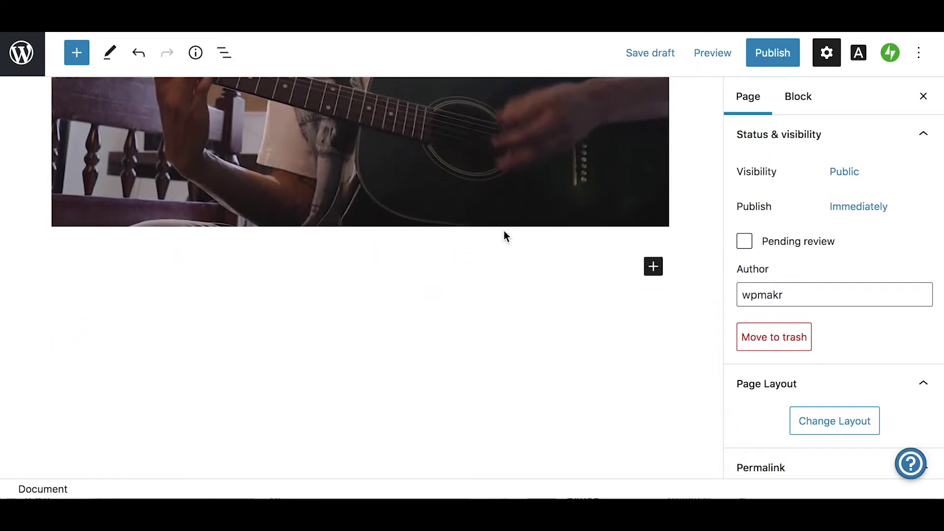
pyautogui.click(655, 270)
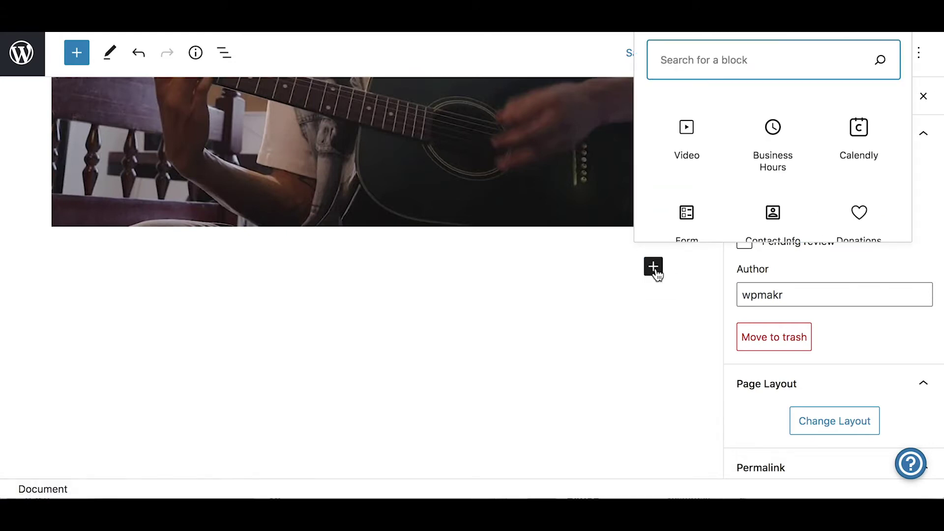
pyautogui.write('cp')
pyautogui.press('BackSpace')
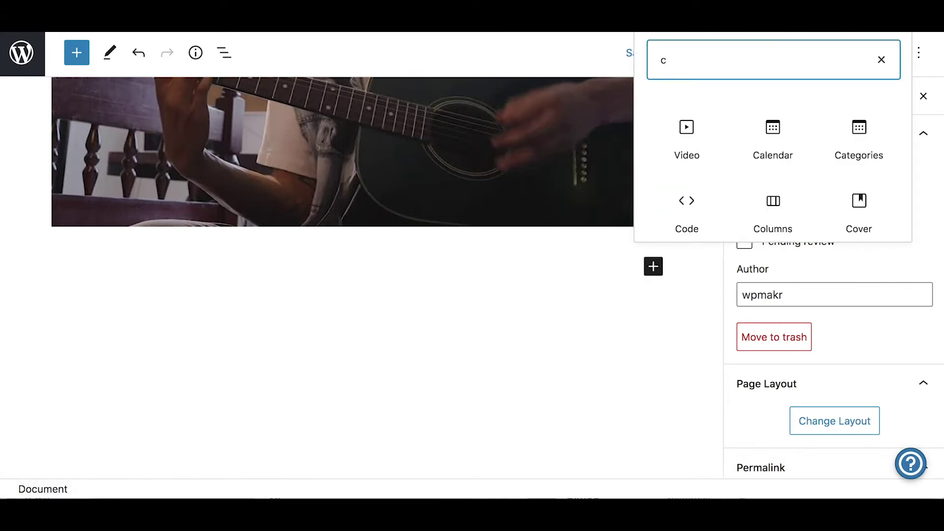
pyautogui.write('olumn')
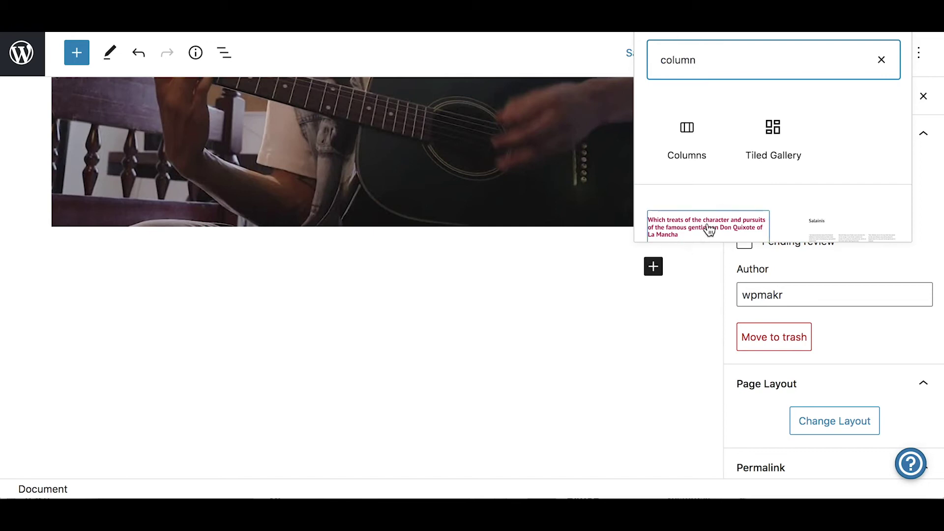
pyautogui.click(695, 151)
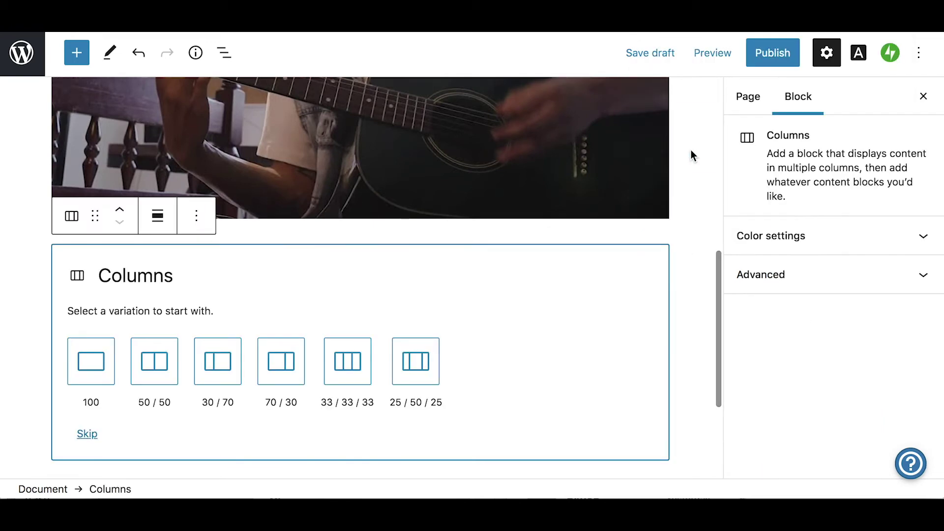
# Split the columns 70/30, add a Donations block on the left, and begin connecting Stripe
pyautogui.click(283, 369)
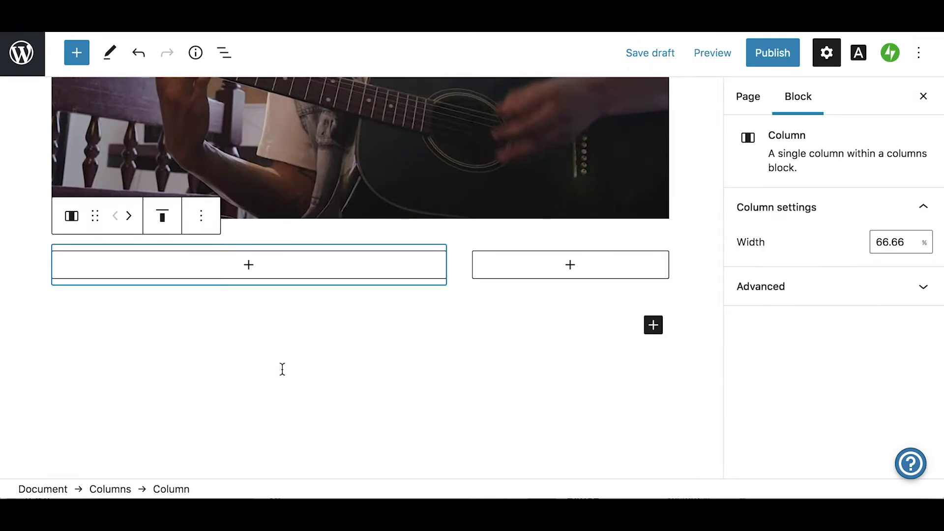
pyautogui.click(251, 277)
pyautogui.write('dona')
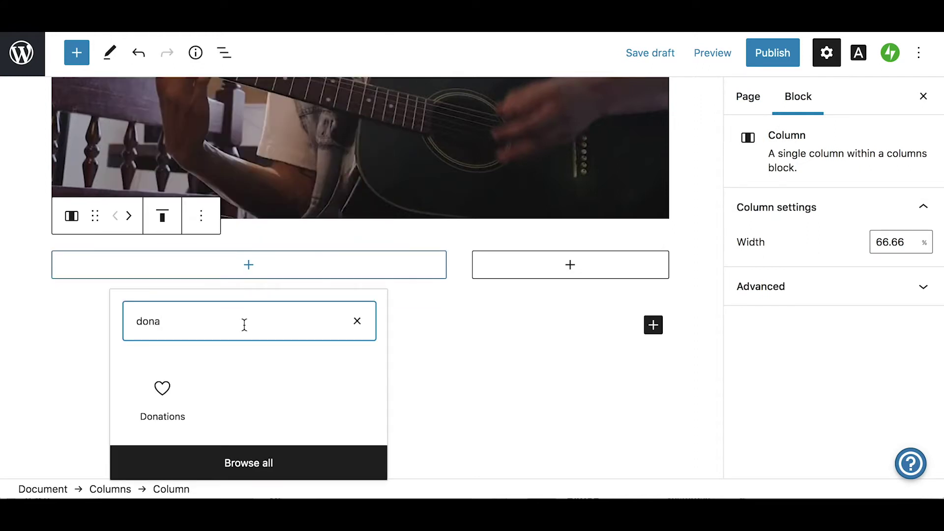
pyautogui.click(166, 409)
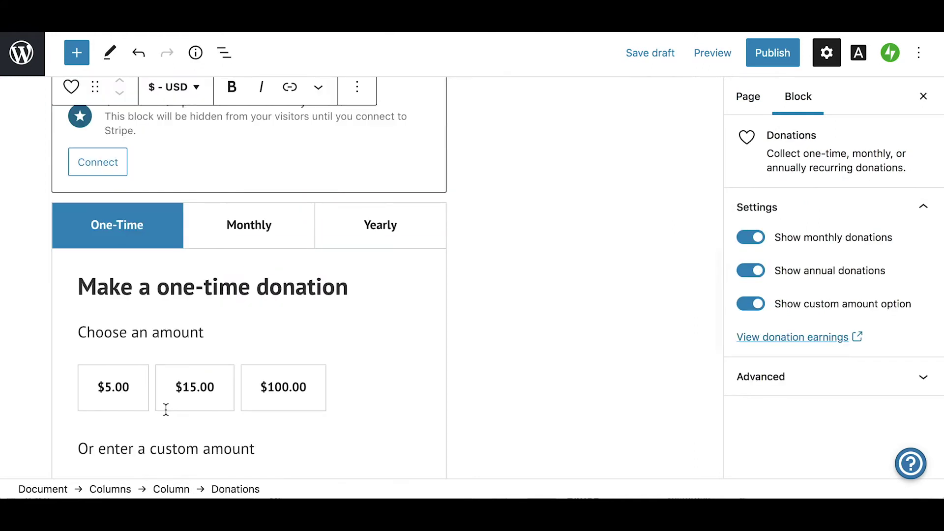
pyautogui.scroll(3, 166, 409)
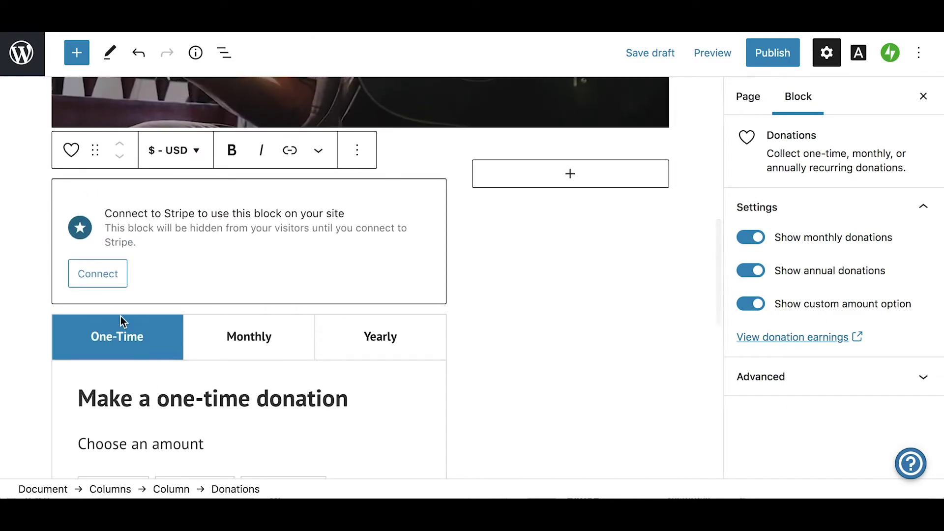
pyautogui.click(105, 281)
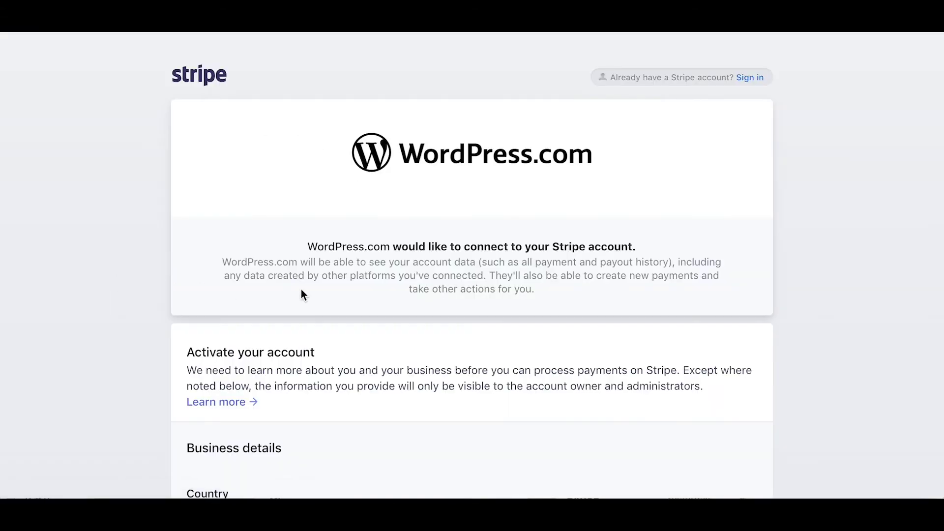
# Scroll through the Stripe activation form to authorize WordPress.com
pyautogui.scroll(-10, 370, 298)
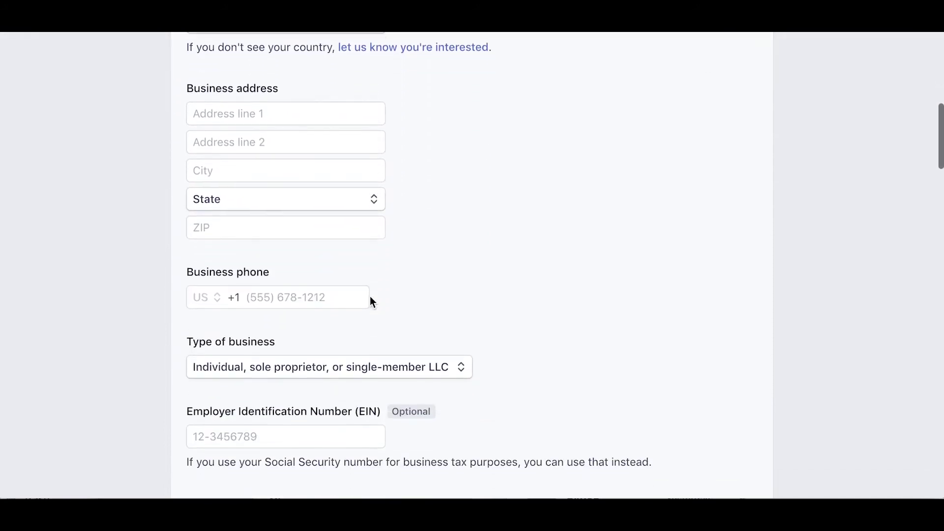
pyautogui.scroll(-20, 370, 299)
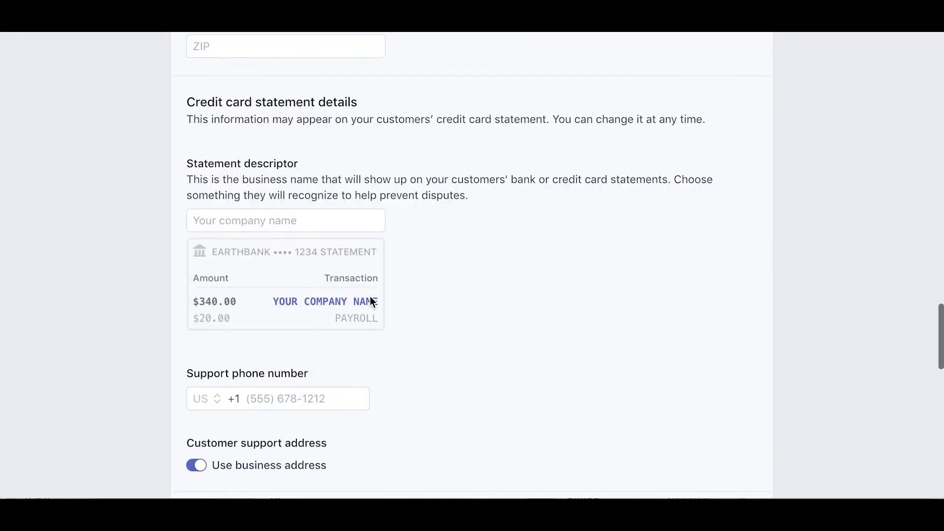
pyautogui.scroll(-18, 369, 297)
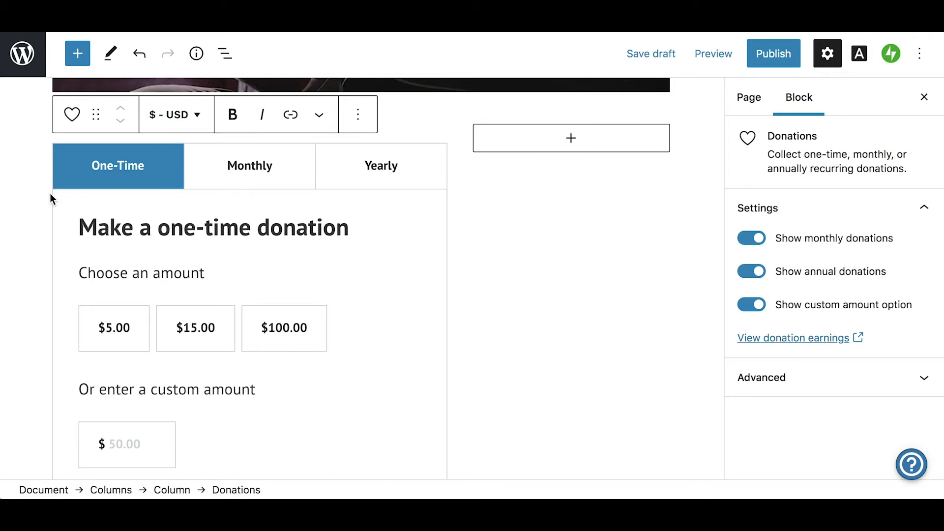
# Keep USD as the currency and change the donation heading to 'Help fund my project!'
pyautogui.click(197, 115)
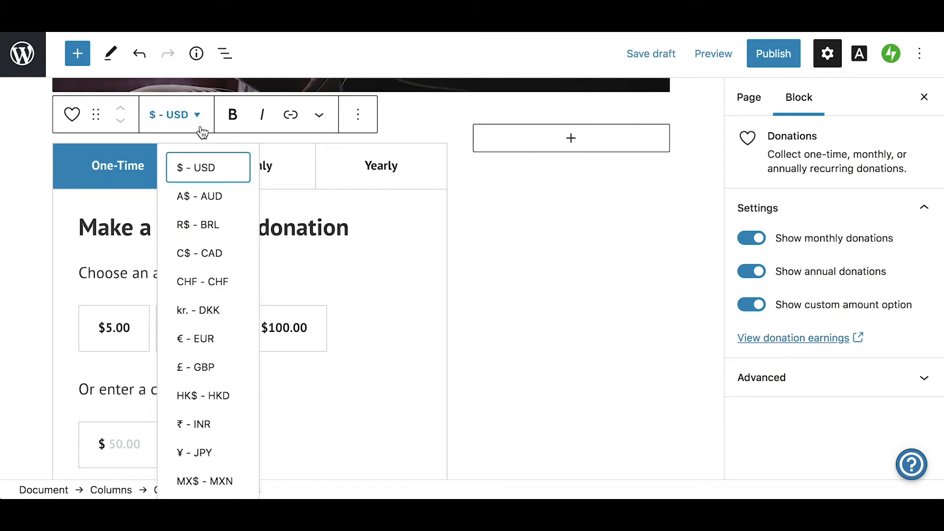
pyautogui.click(209, 170)
pyautogui.press('BackSpace')
pyautogui.press('BackSpace')
pyautogui.press('BackSpace')
pyautogui.press('BackSpace')
pyautogui.press('BackSpace')
pyautogui.press('BackSpace')
pyautogui.press('BackSpace')
pyautogui.press('BackSpace')
pyautogui.press('BackSpace')
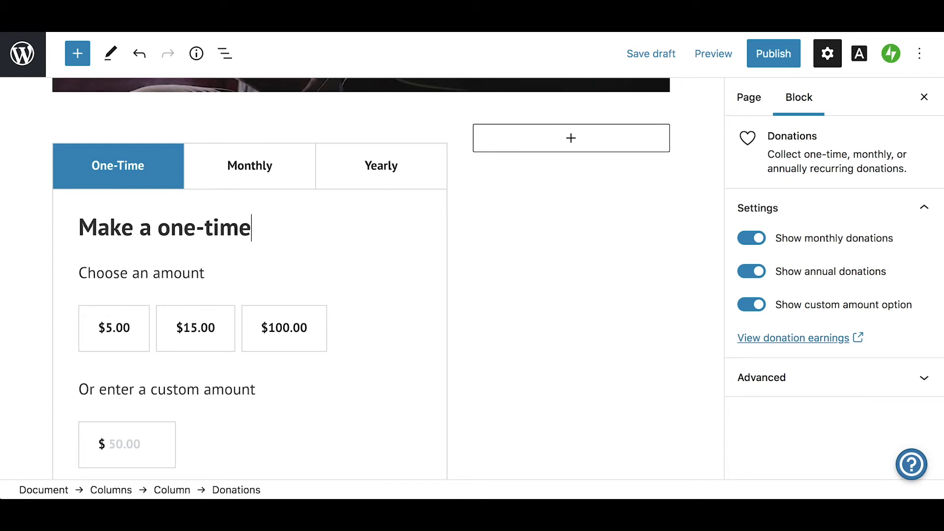
pyautogui.press('BackSpace')
pyautogui.press('BackSpace')
pyautogui.press('BackSpace')
pyautogui.press('BackSpace')
pyautogui.press('BackSpace')
pyautogui.press('BackSpace')
pyautogui.press('BackSpace')
pyautogui.press('BackSpace')
pyautogui.press('BackSpace')
pyautogui.press('BackSpace')
pyautogui.press('BackSpace')
pyautogui.press('BackSpace')
pyautogui.write('Help fund my project!')
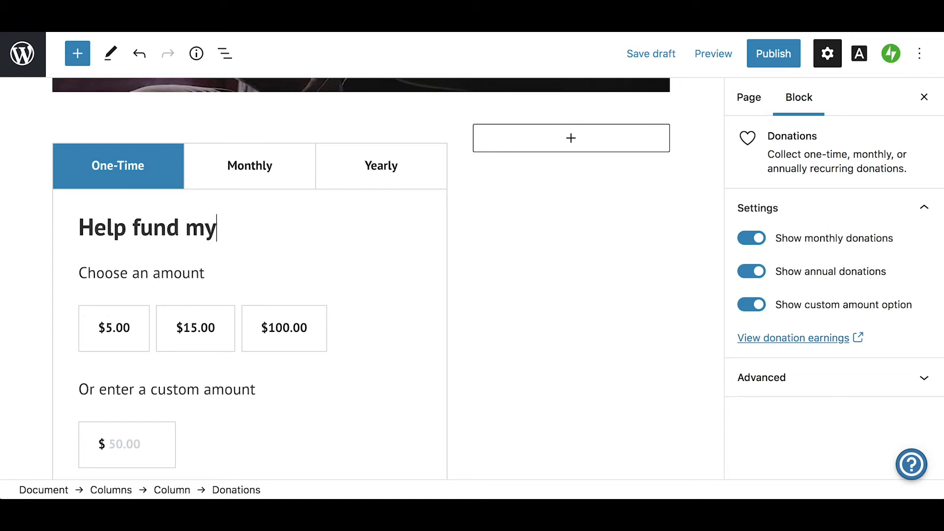
# Reword the prompts to 'Choose a VIP level' and 'See below for VIP rewards!'
pyautogui.click(228, 274)
pyautogui.press('BackSpace')
pyautogui.press('BackSpace')
pyautogui.press('BackSpace')
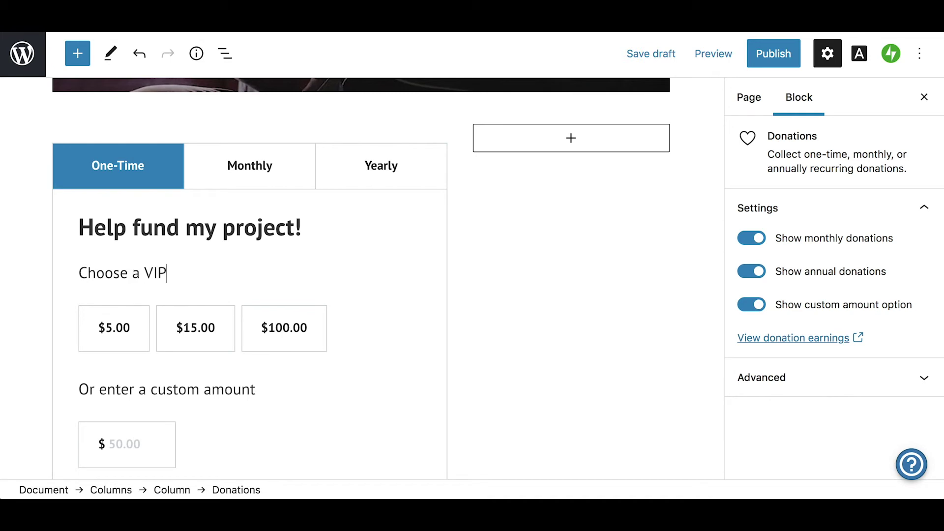
pyautogui.click(263, 385)
pyautogui.press('BackSpace')
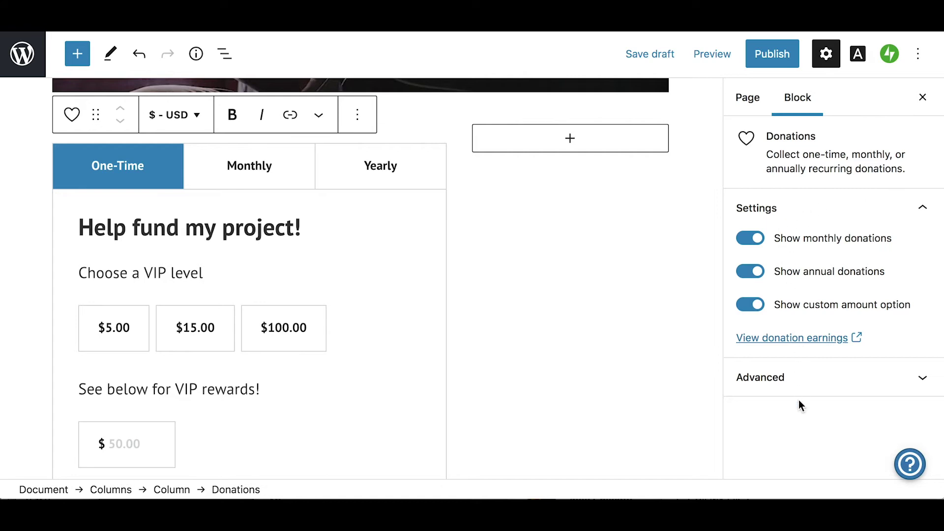
pyautogui.click(826, 55)
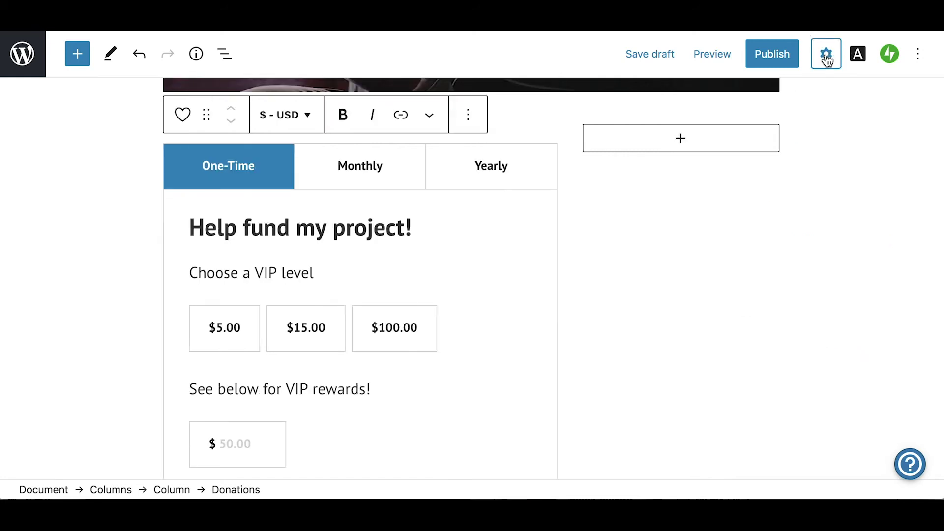
# Turn off the monthly, yearly and custom-amount donation options
pyautogui.click(826, 55)
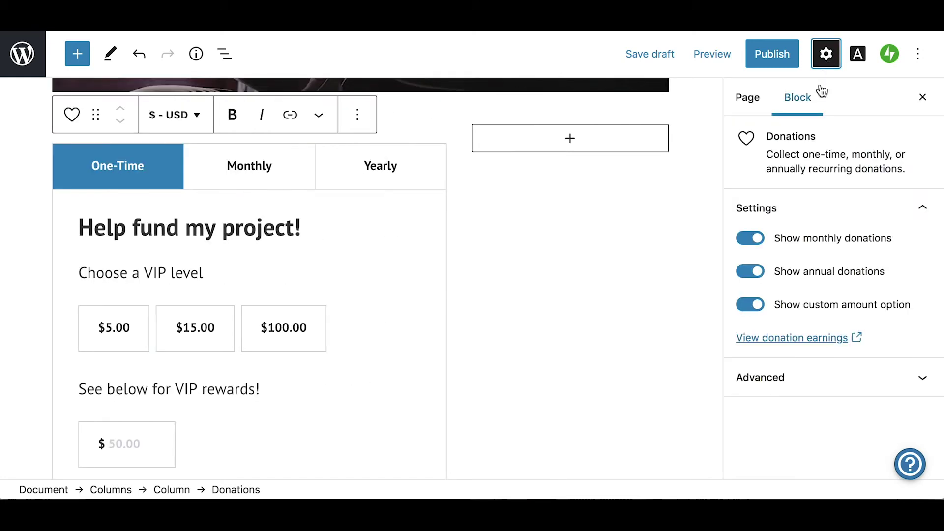
pyautogui.click(750, 238)
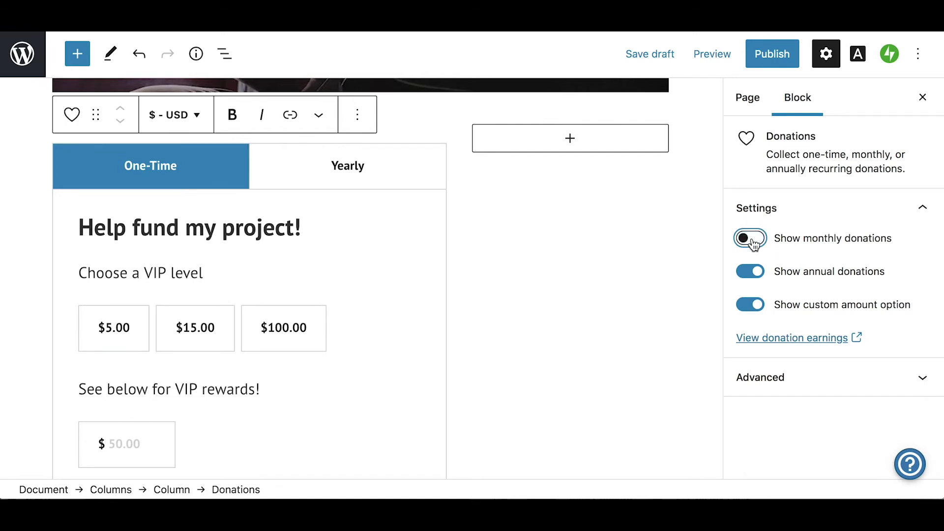
pyautogui.click(751, 279)
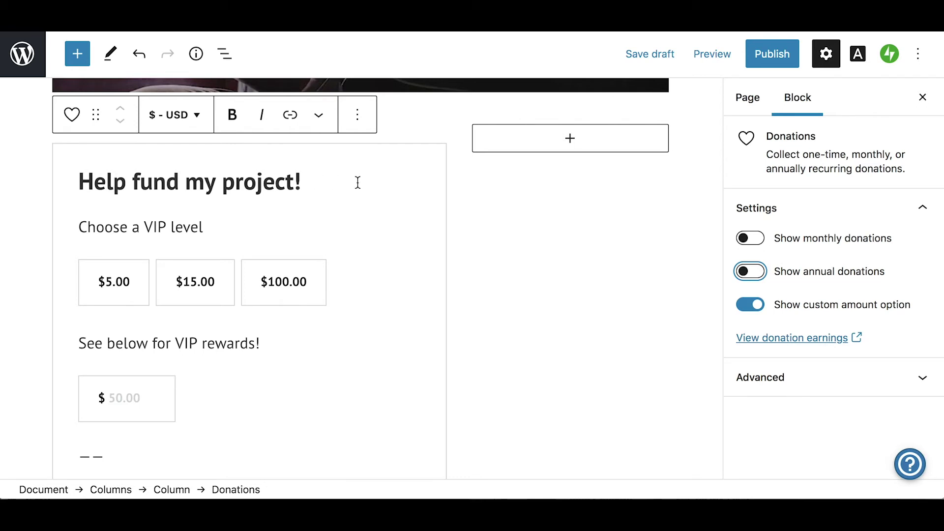
pyautogui.click(751, 305)
pyautogui.click(751, 304)
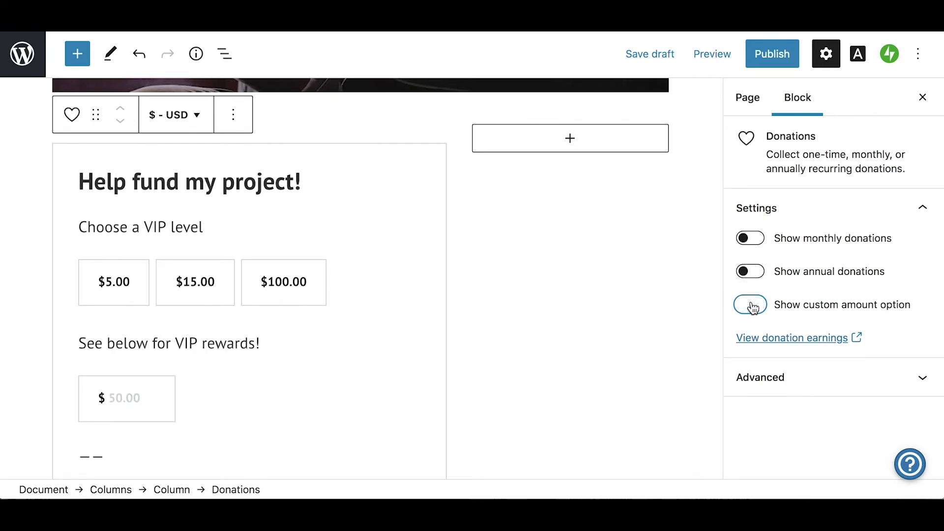
pyautogui.click(750, 305)
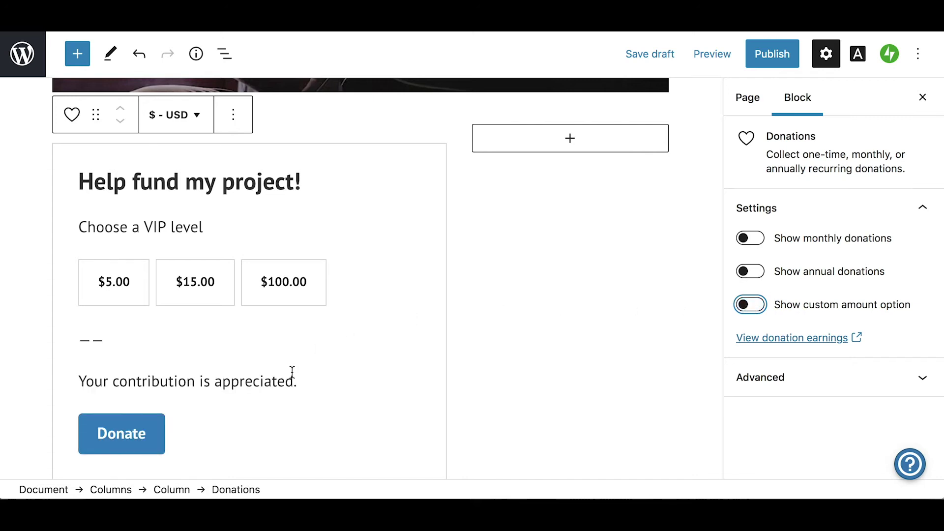
# Relabel the button 'YES! I want to be a VIP', make the prompt 'Choose a VIP level below', and save
pyautogui.click(147, 437)
pyautogui.press('BackSpace')
pyautogui.press('BackSpace')
pyautogui.press('BackSpace')
pyautogui.press('BackSpace')
pyautogui.press('BackSpace')
pyautogui.press('BackSpace')
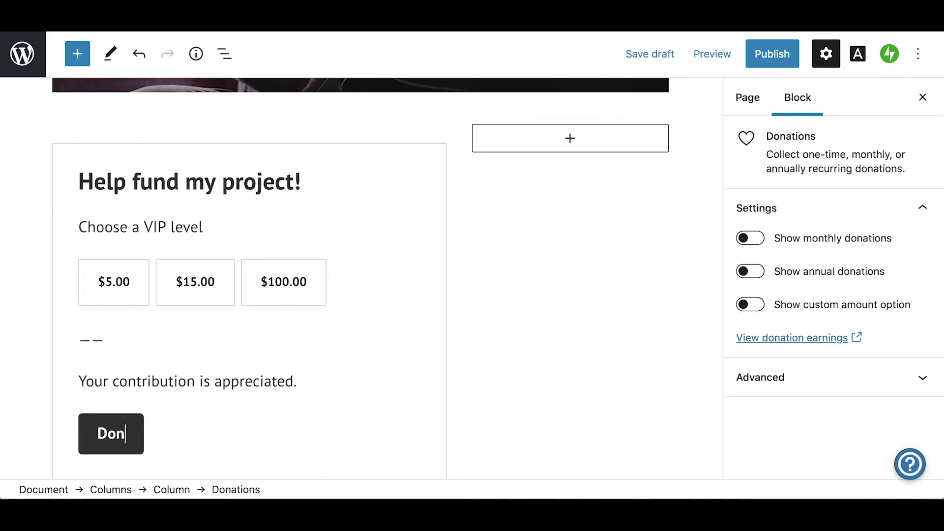
pyautogui.write('YES!')
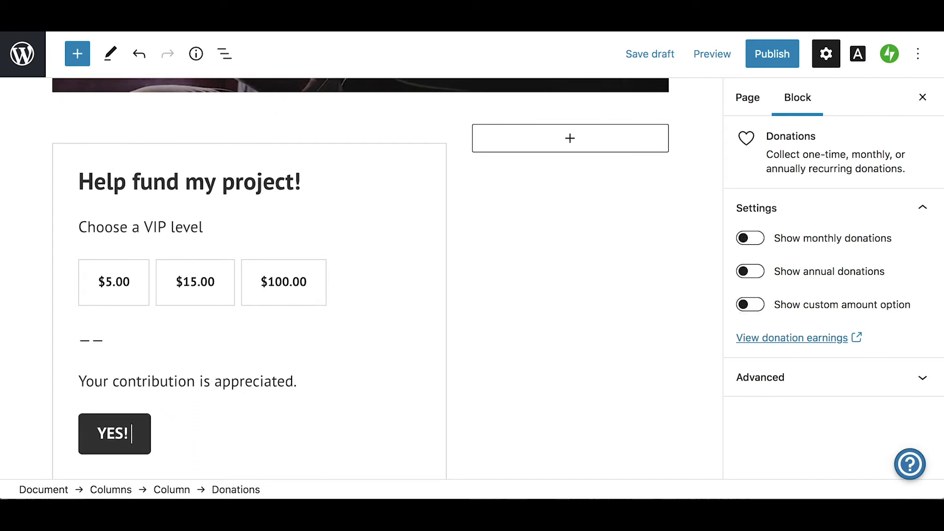
pyautogui.write(' I want to be a VIP')
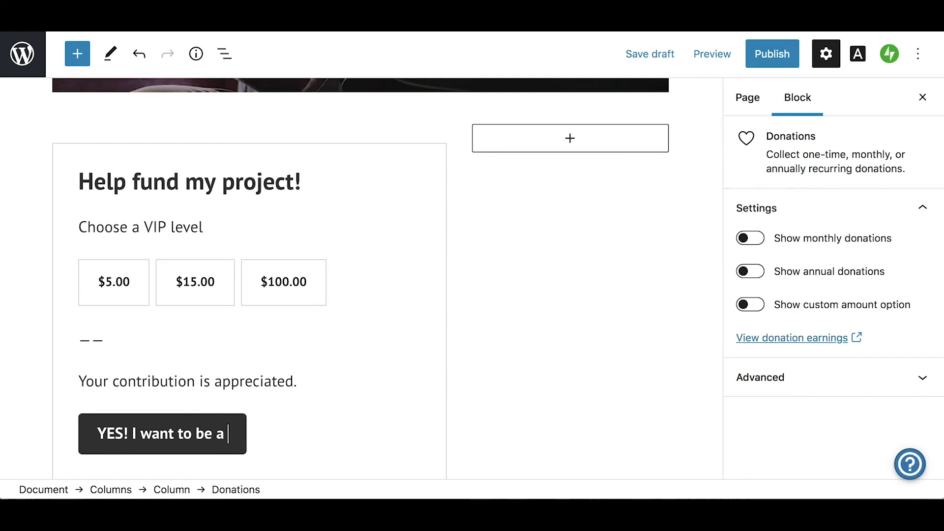
pyautogui.click(204, 227)
pyautogui.write('below')
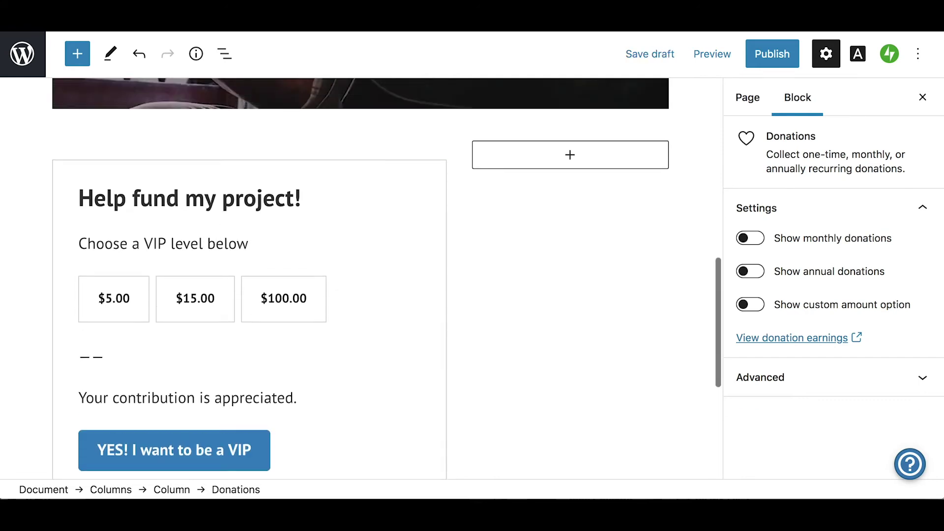
pyautogui.click(658, 53)
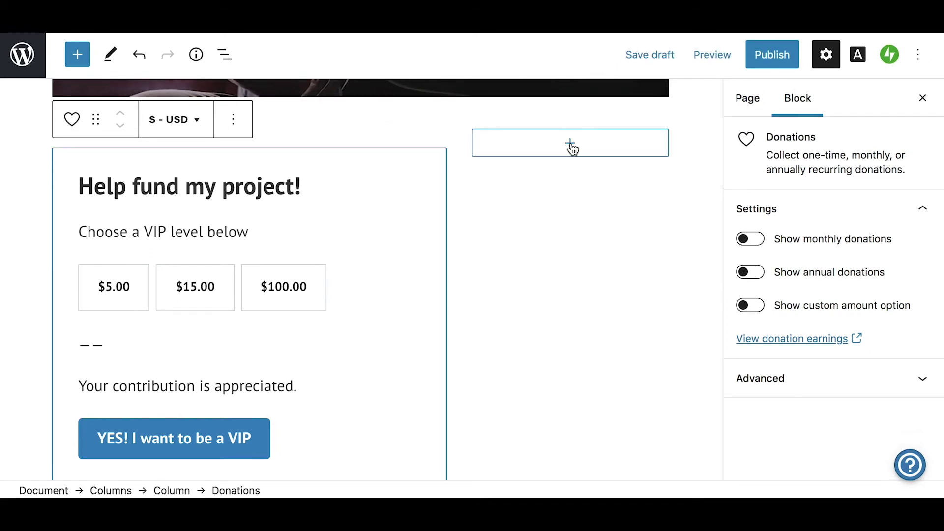
# Add a paragraph in the right column reading 'Donation Goal:' with '$3,500' beneath
pyautogui.click(570, 143)
pyautogui.write('parag')
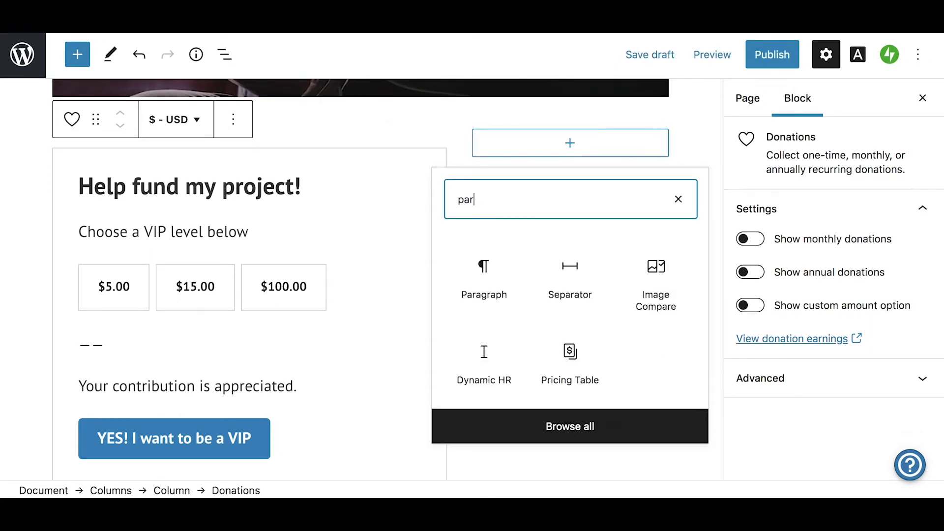
pyautogui.click(485, 277)
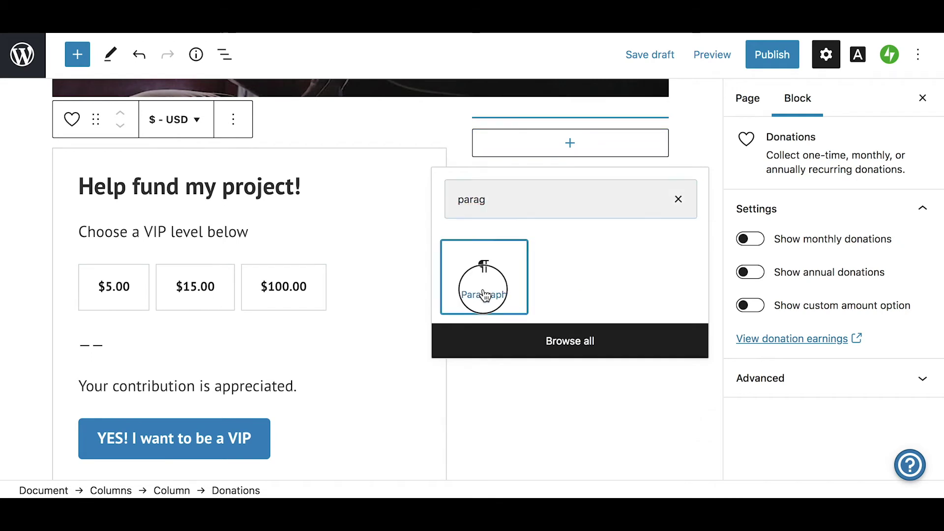
pyautogui.write('D')
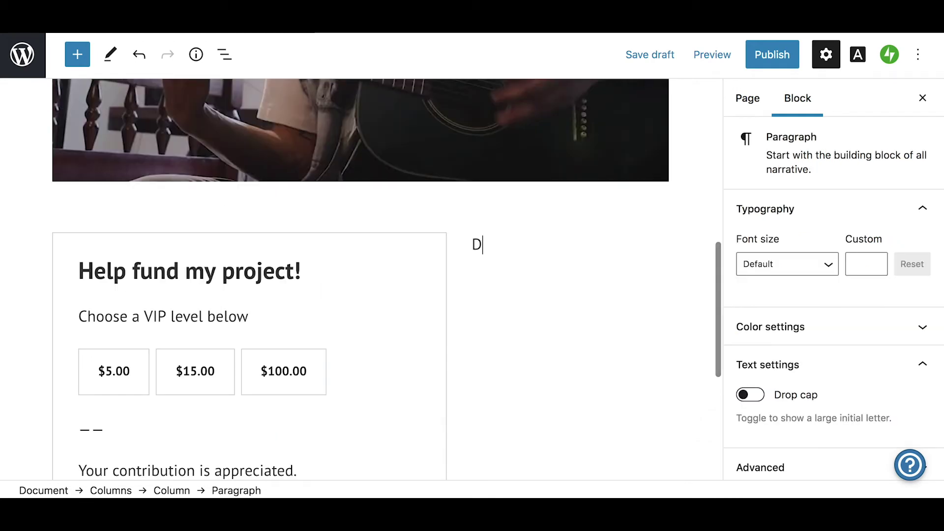
pyautogui.write('onation Goal:')
pyautogui.hotkey('shift', 'Return')
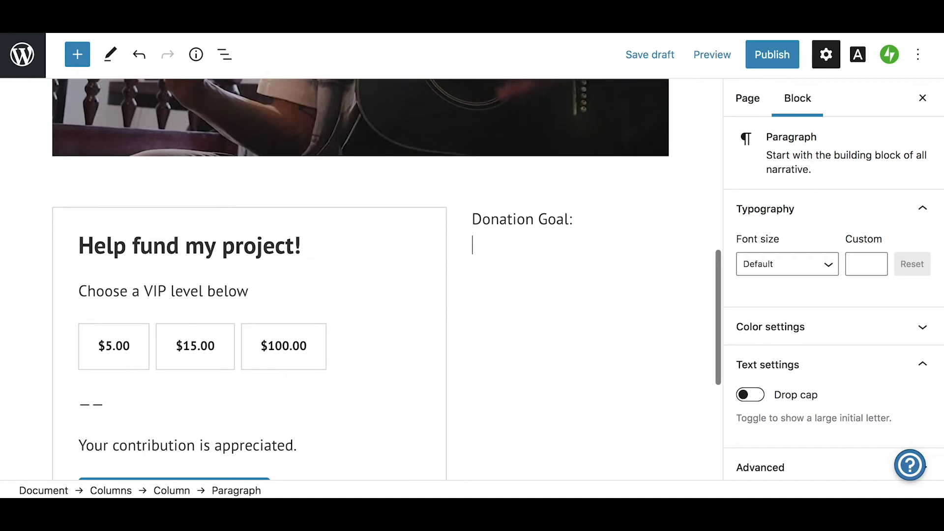
pyautogui.write('$3,500')
# Add 'Donations To Date: $255' and a 'Total Supporters:' line below the goal
pyautogui.press('Return')
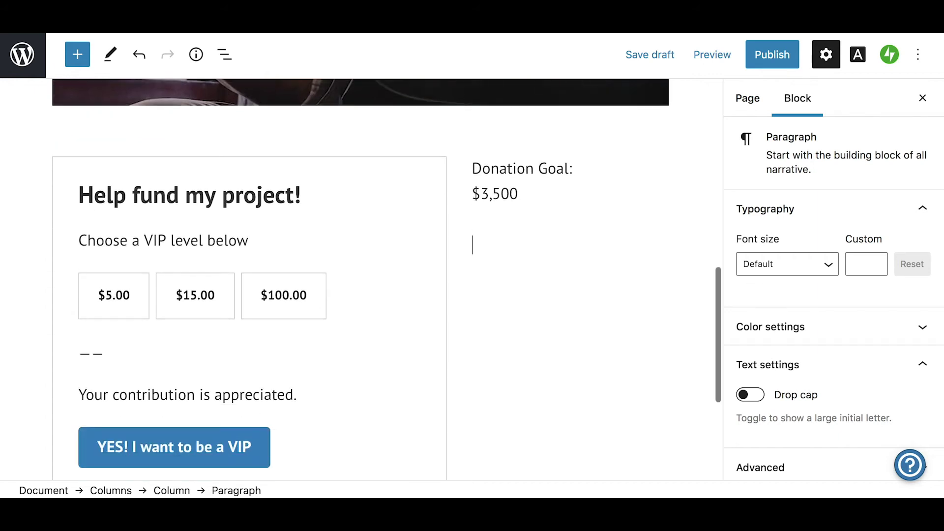
pyautogui.write('Donations T')
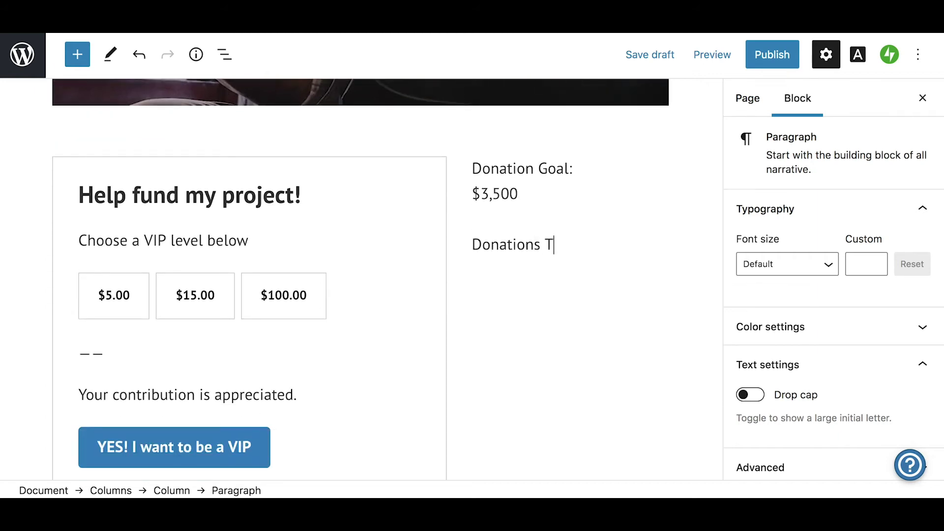
pyautogui.write('o Date:')
pyautogui.hotkey('shift', 'Return')
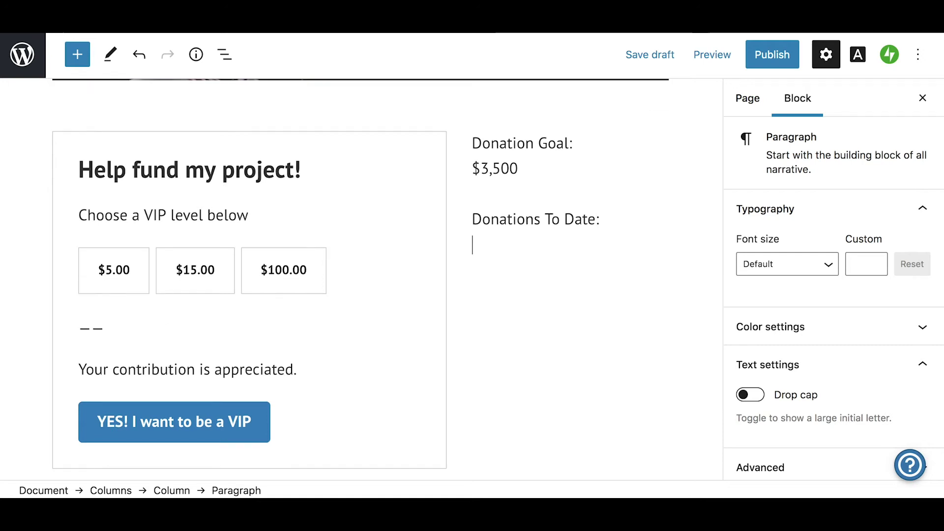
pyautogui.write('$255')
pyautogui.press('Return')
pyautogui.write('To')
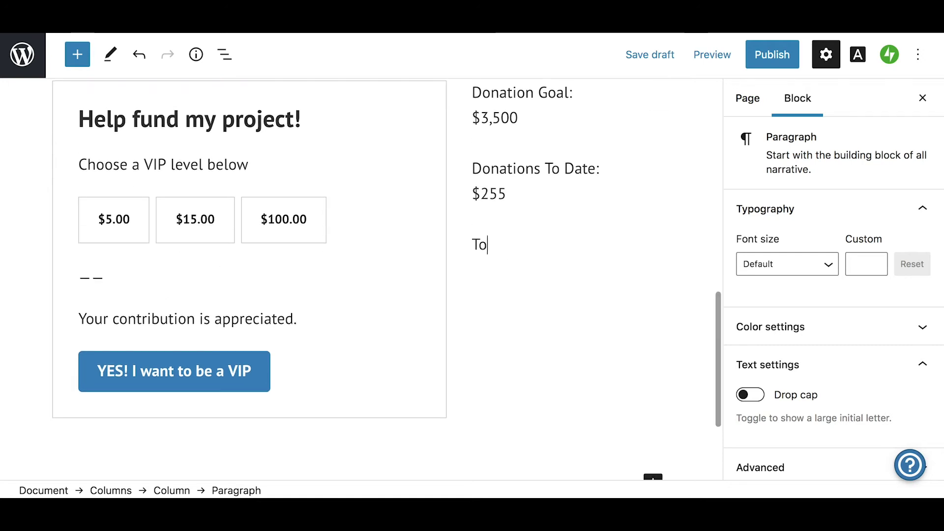
pyautogui.write('tal Supporters:')
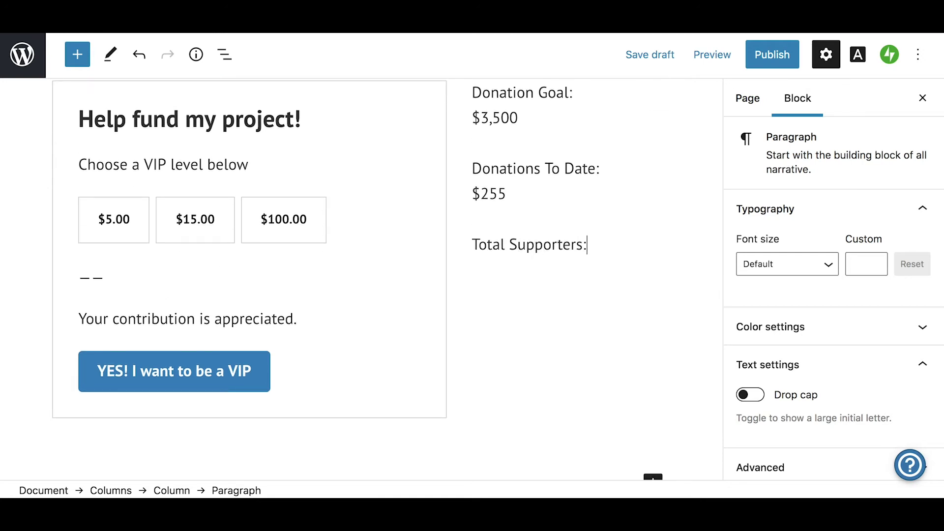
pyautogui.hotkey('shift', 'Return')
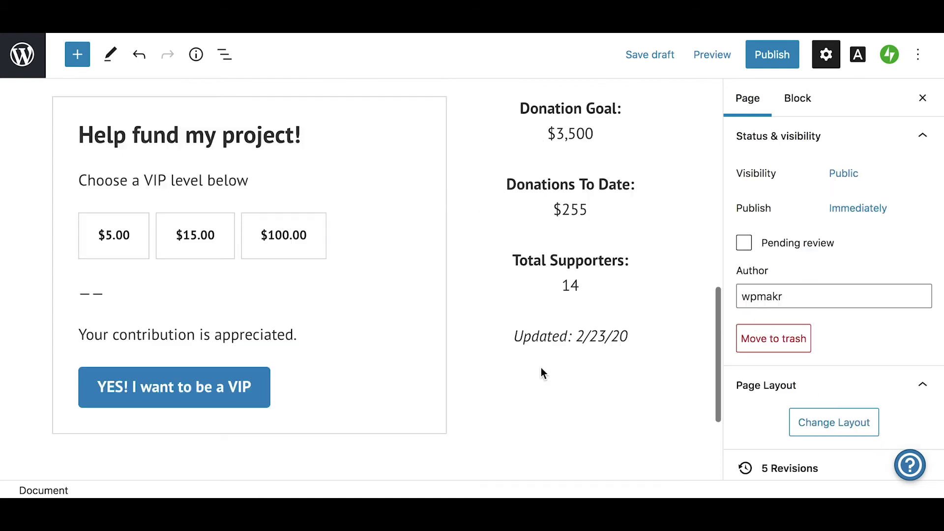
pyautogui.scroll(2, 541, 367)
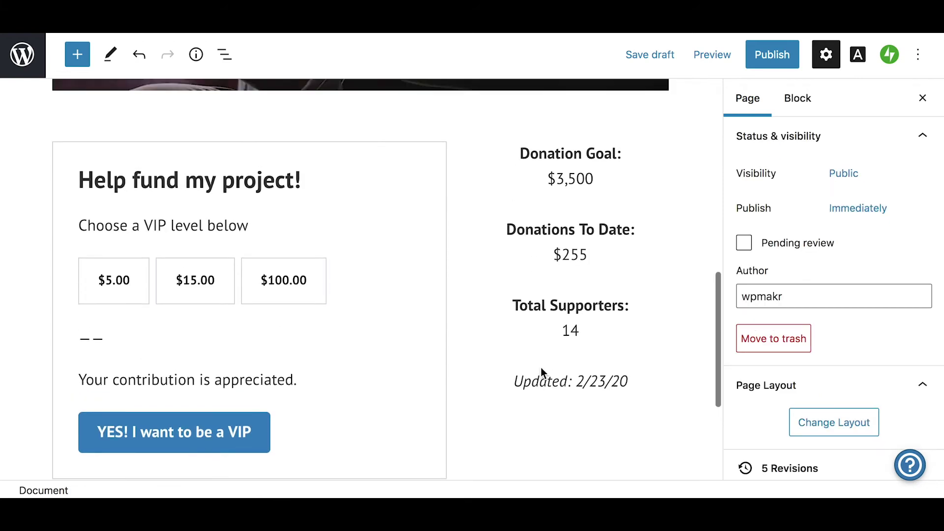
# Apply the blue background colour to the stats paragraph and save the draft
pyautogui.click(517, 155)
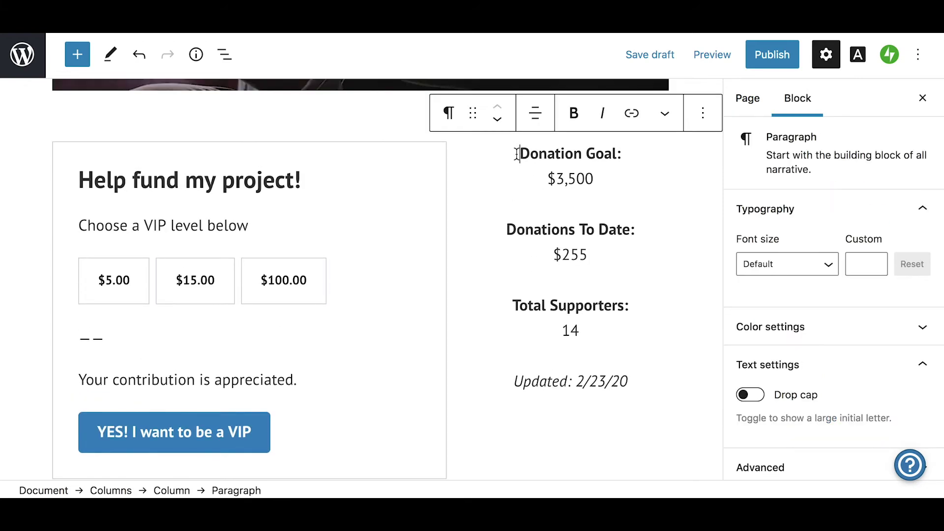
pyautogui.scroll(-1, 776, 325)
pyautogui.click(775, 310)
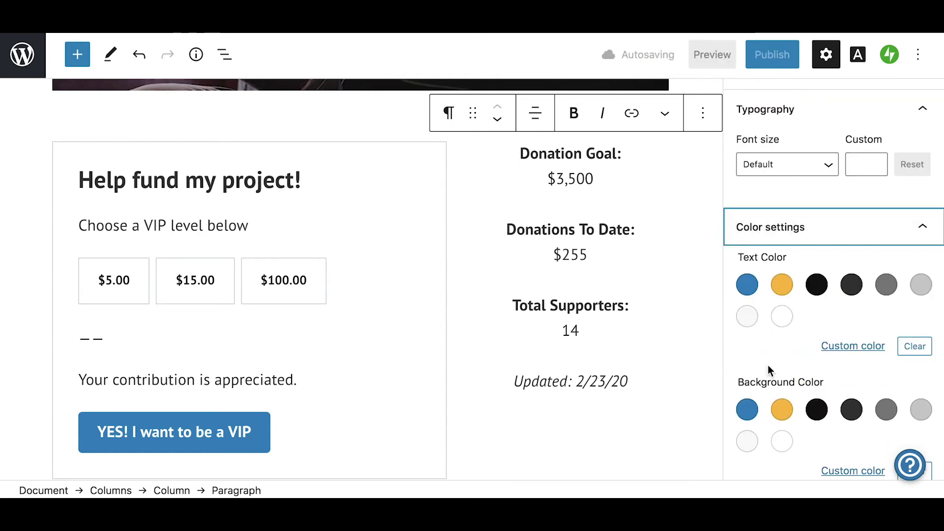
pyautogui.click(745, 410)
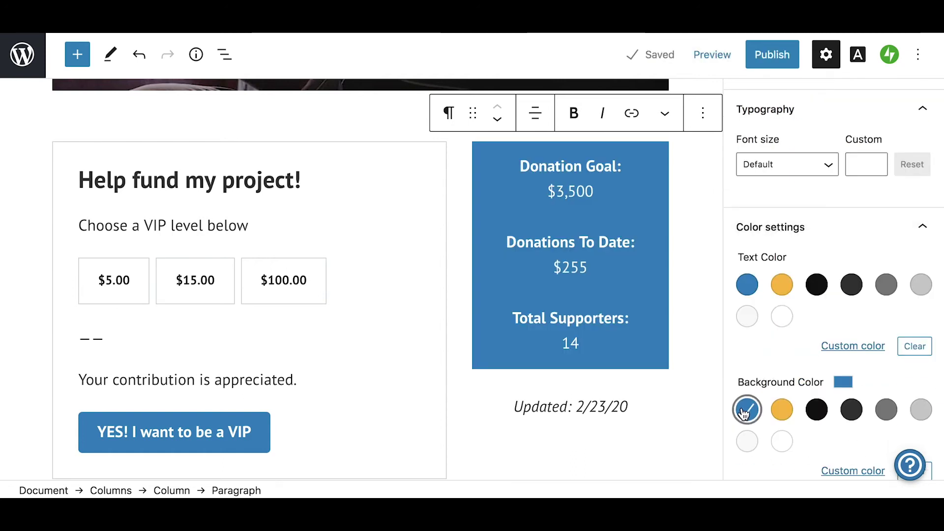
pyautogui.click(661, 58)
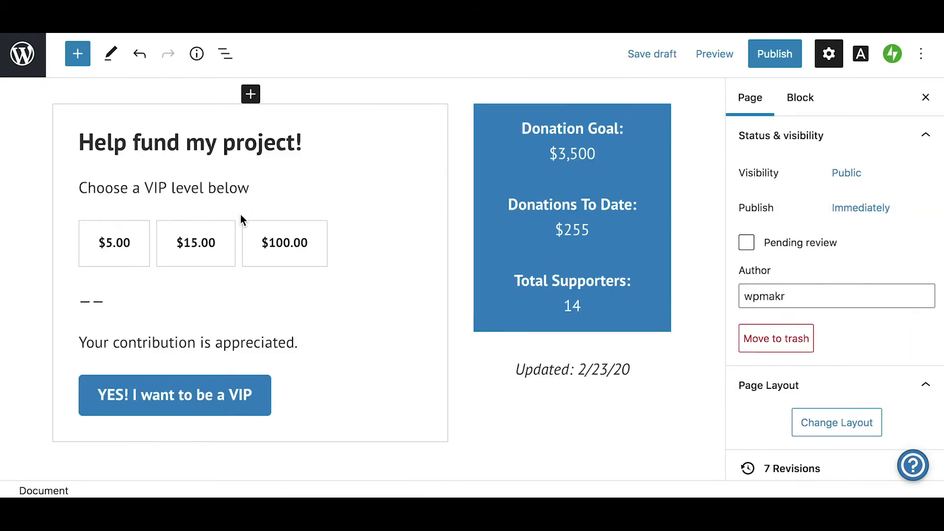
# Add an 'About the Project' heading below the donation area, followed by a new paragraph
pyautogui.scroll(-5, 240, 215)
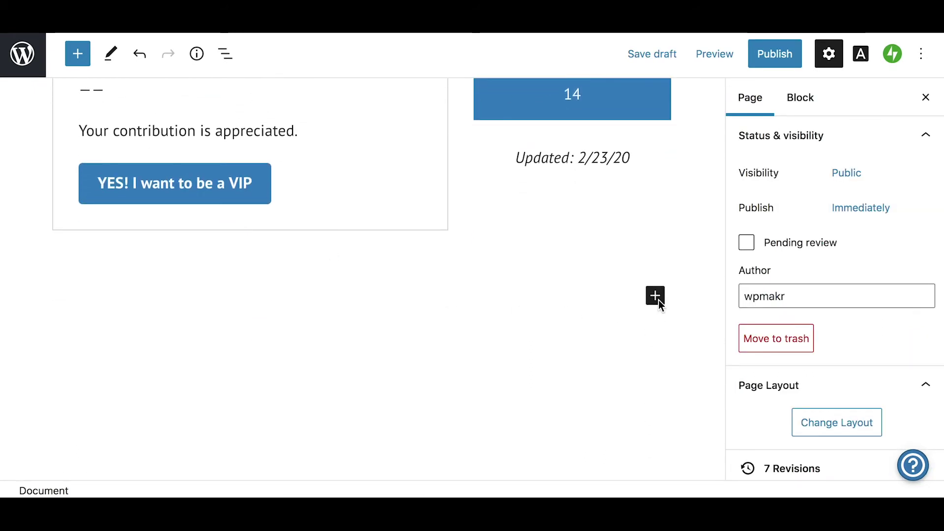
pyautogui.click(658, 298)
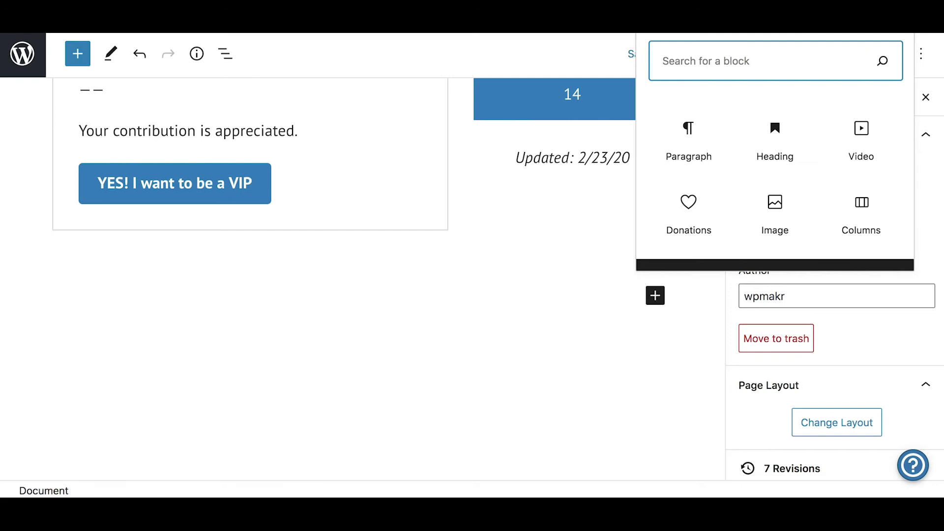
pyautogui.write('head')
pyautogui.click(678, 148)
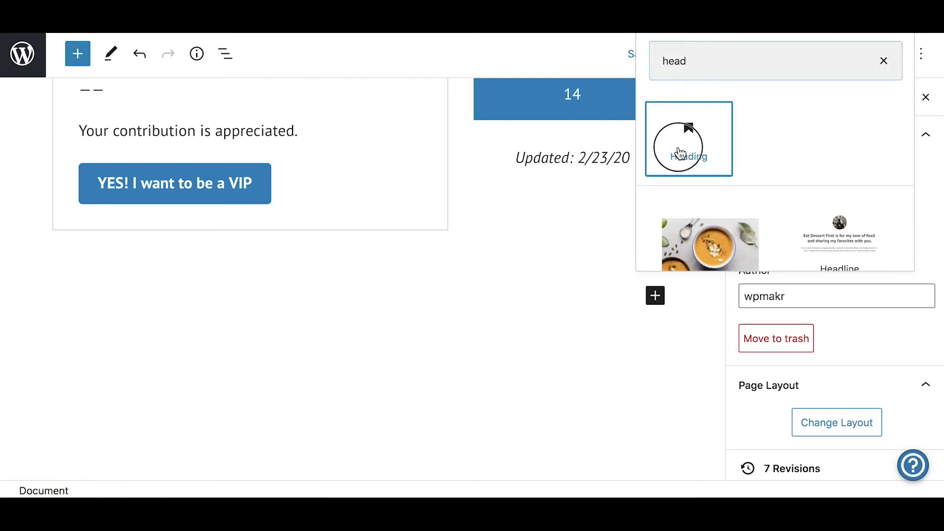
pyautogui.write('About ')
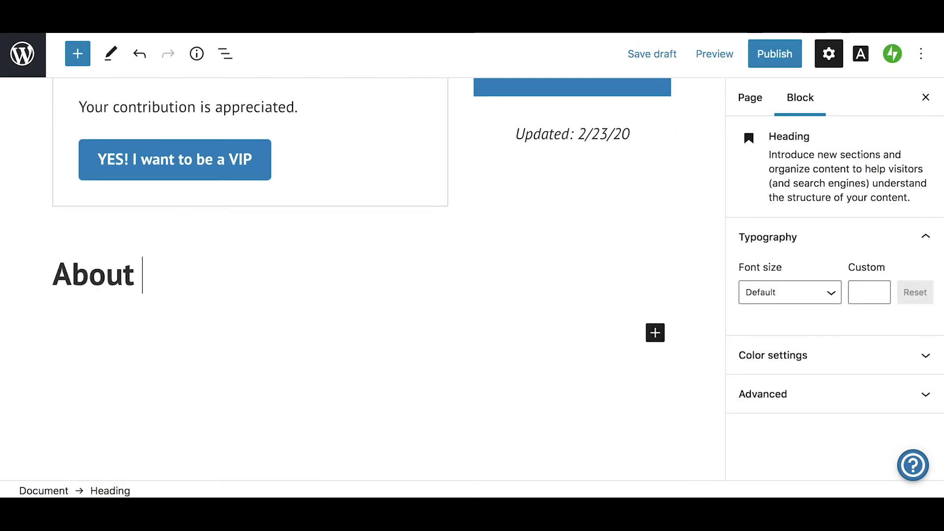
pyautogui.write('the Project')
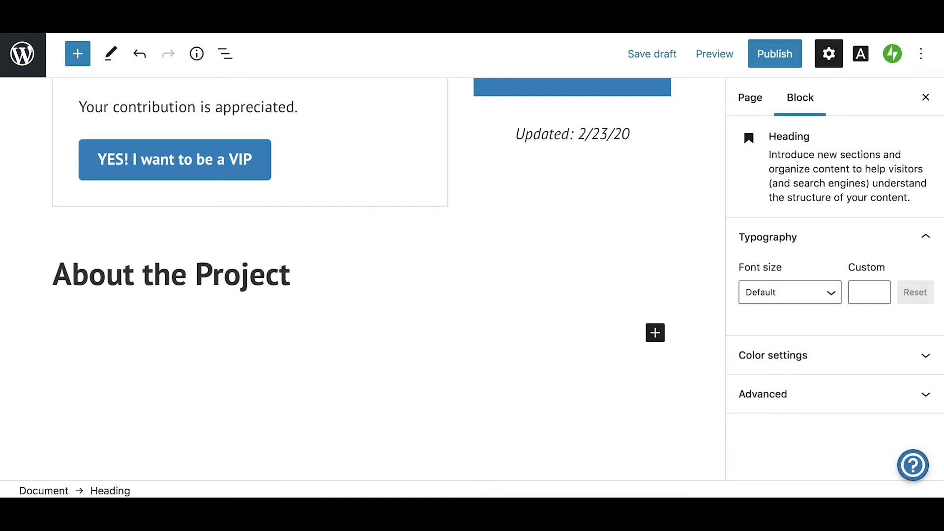
pyautogui.press('Return')
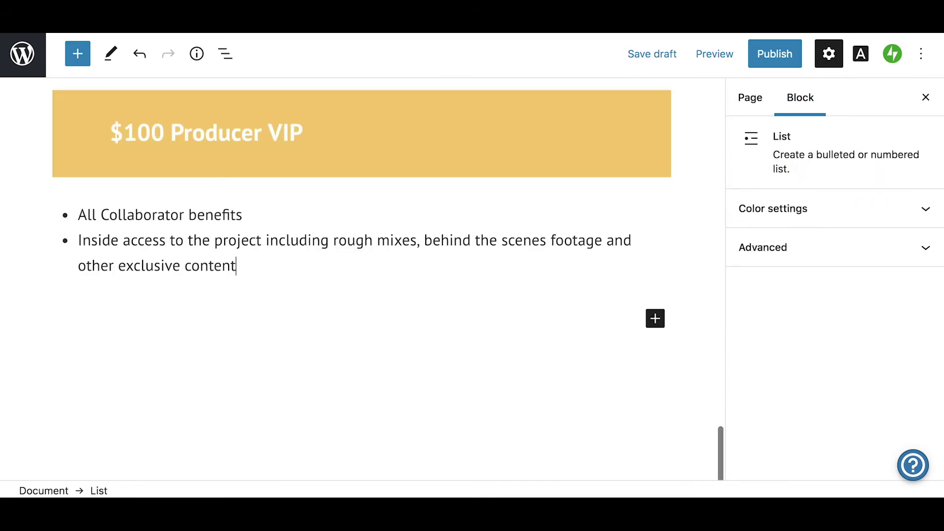
pyautogui.scroll(20, 362, 275)
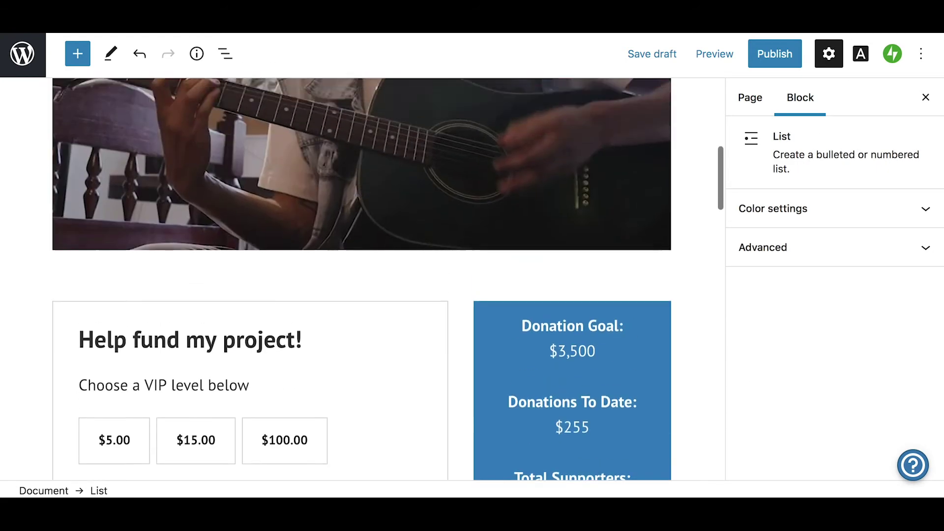
pyautogui.scroll(-7, 362, 275)
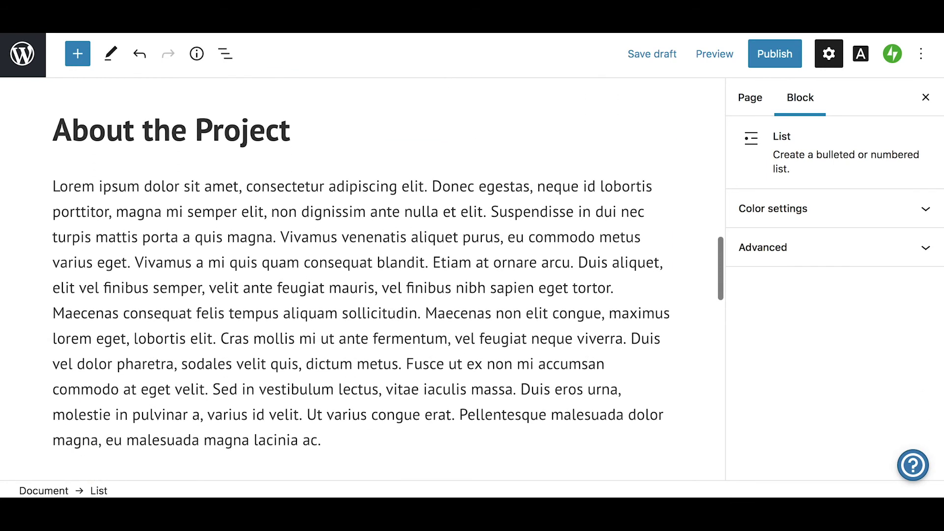
pyautogui.scroll(-6, 362, 275)
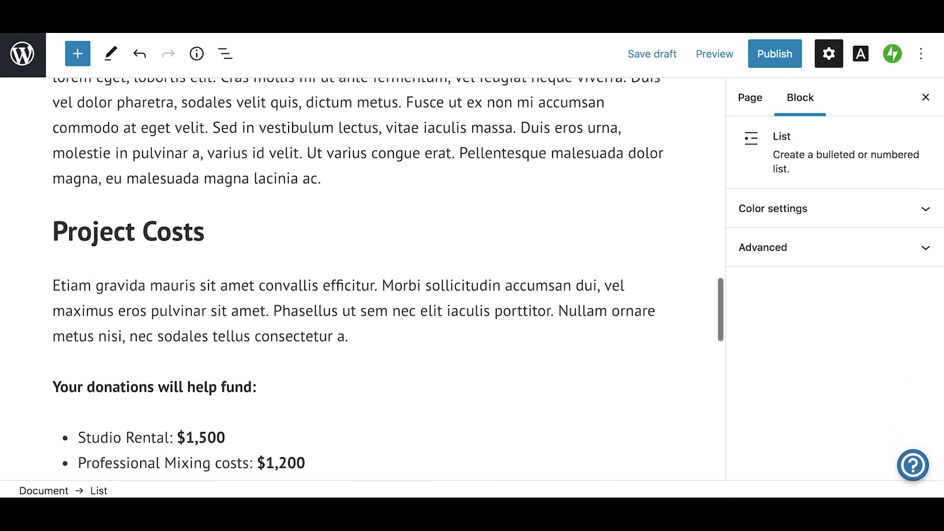
pyautogui.scroll(-5, 362, 276)
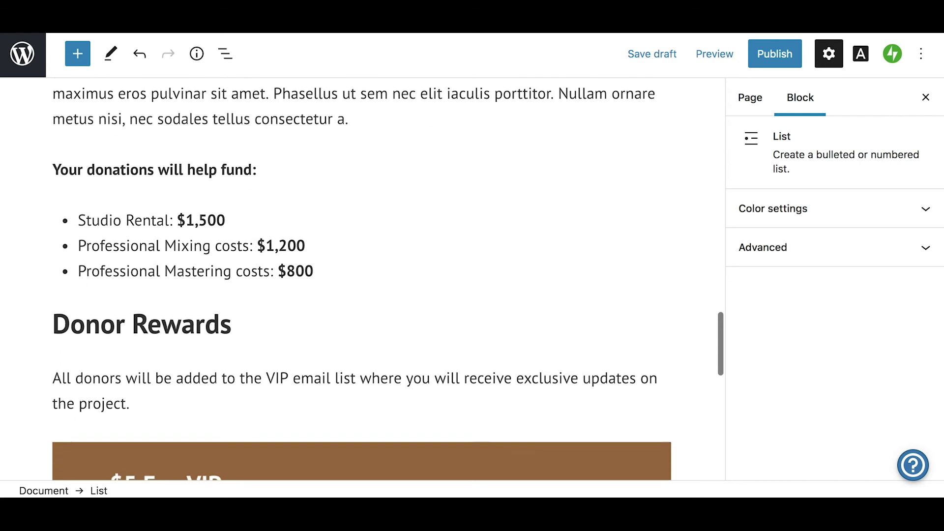
pyautogui.scroll(-3, 368, 137)
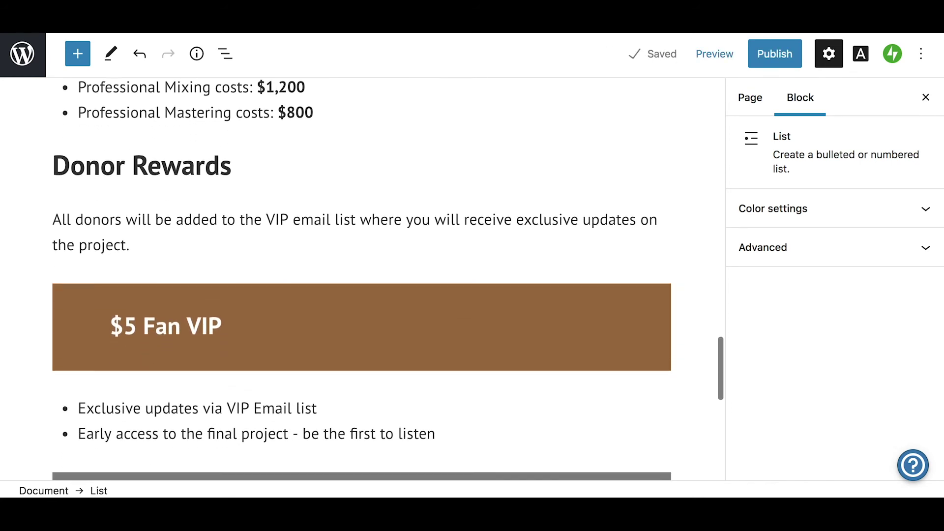
pyautogui.click(301, 311)
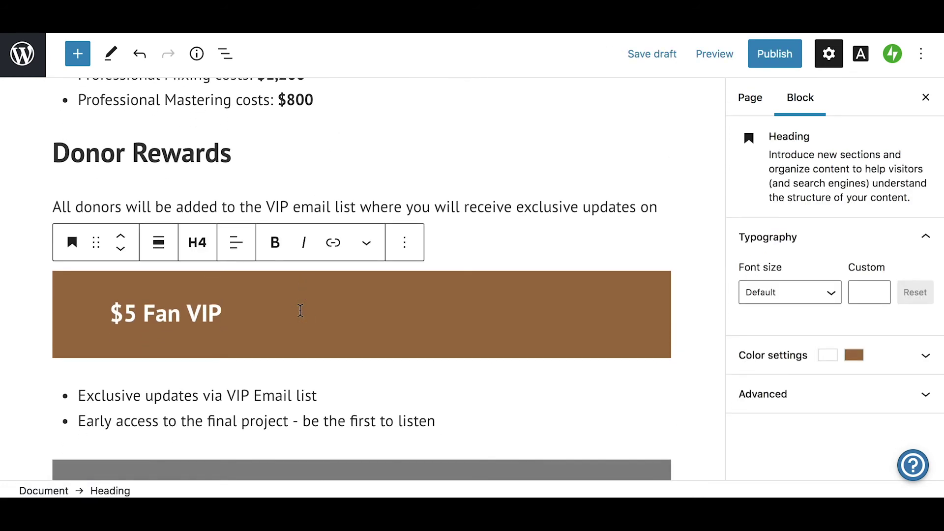
pyautogui.scroll(-2, 300, 310)
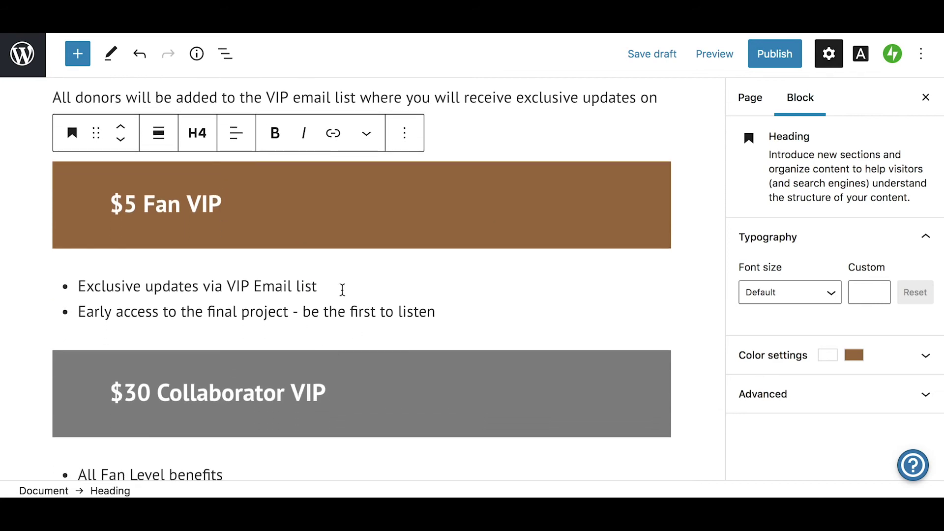
pyautogui.click(343, 289)
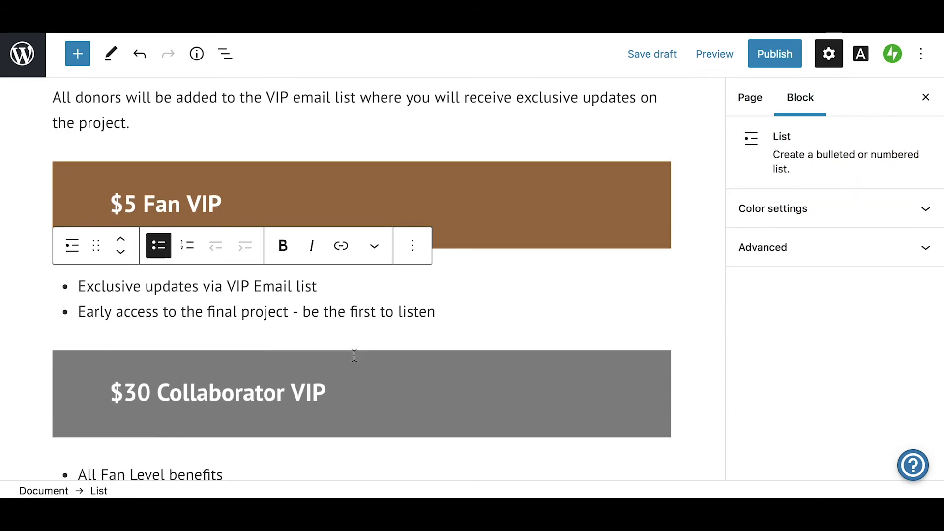
pyautogui.click(358, 399)
pyautogui.scroll(-2, 359, 403)
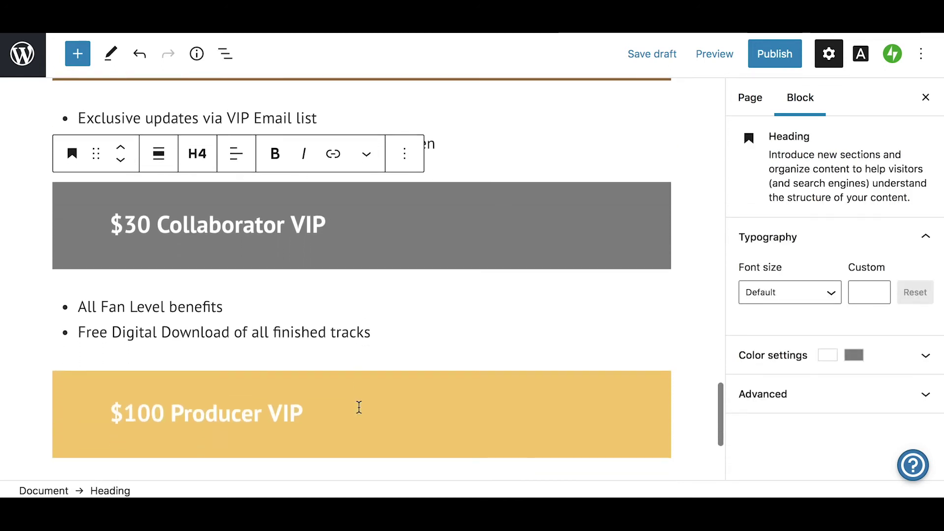
pyautogui.click(359, 408)
pyautogui.scroll(-3, 359, 407)
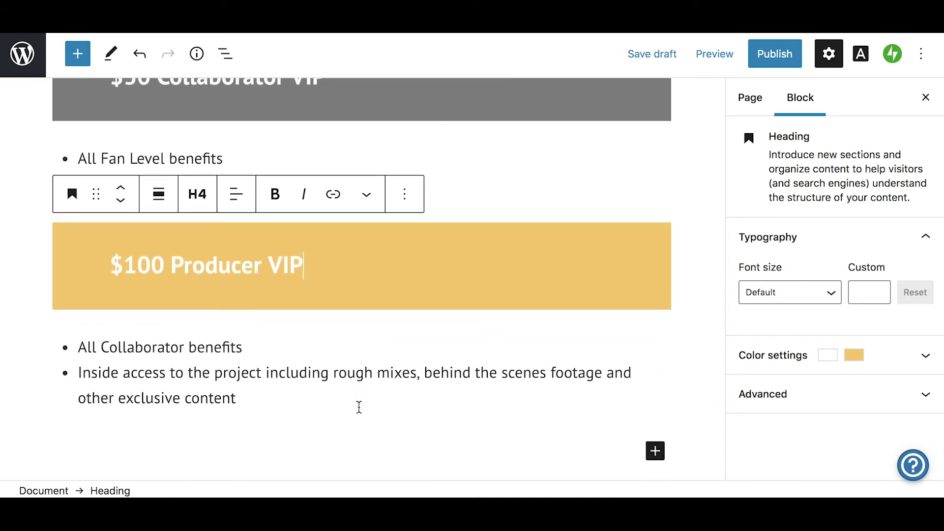
pyautogui.scroll(3, 359, 407)
pyautogui.scroll(5, 359, 407)
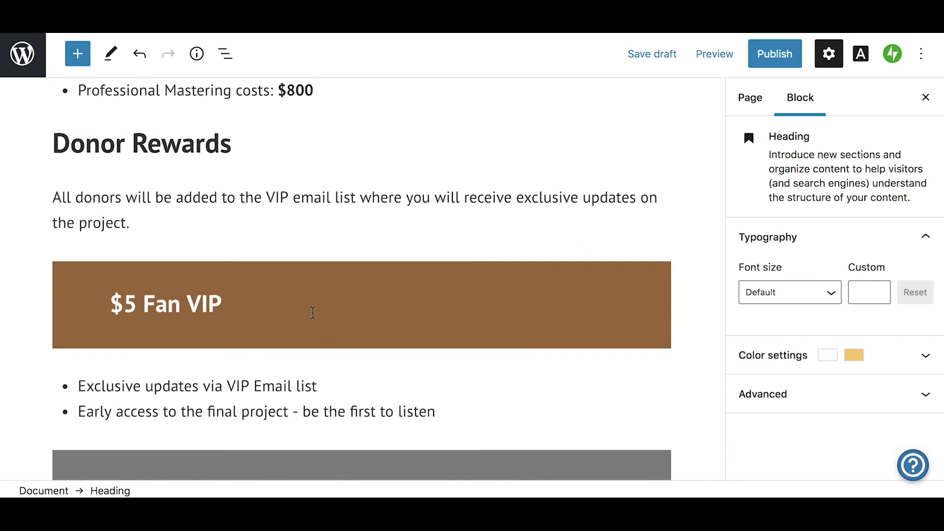
pyautogui.click(254, 223)
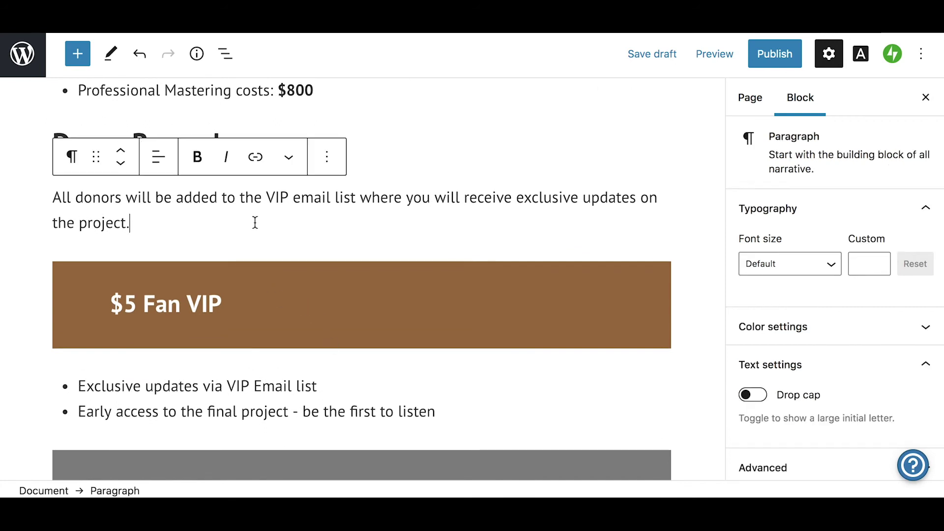
pyautogui.scroll(5, 299, 237)
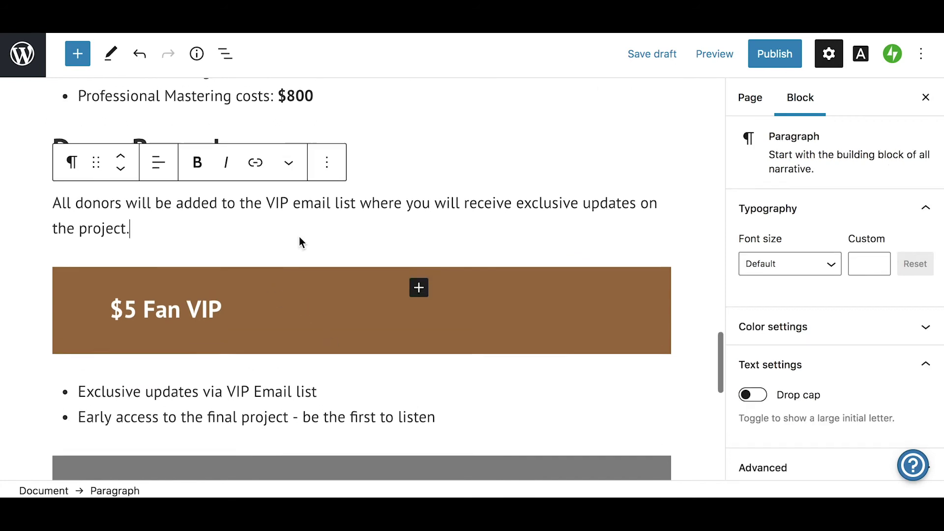
pyautogui.scroll(7, 299, 237)
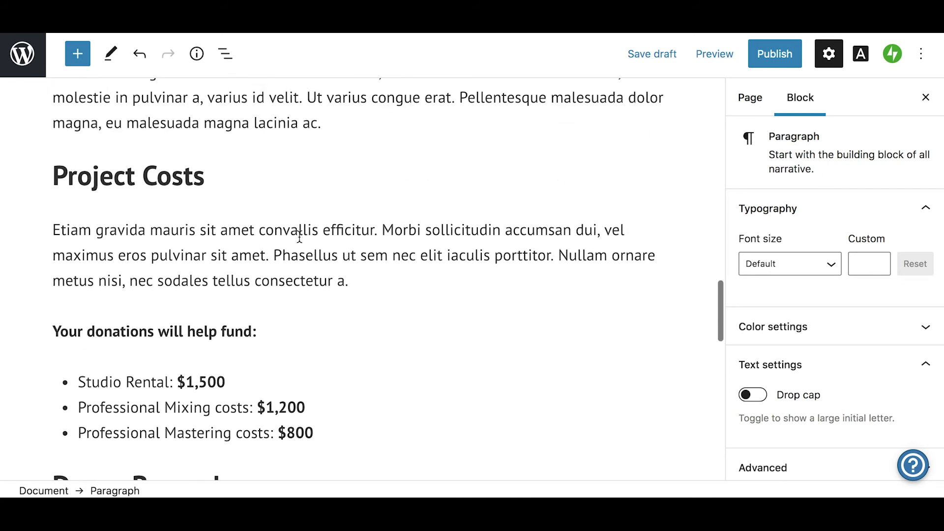
# Add an empty Image block directly below the About the Project heading
pyautogui.scroll(2, 299, 237)
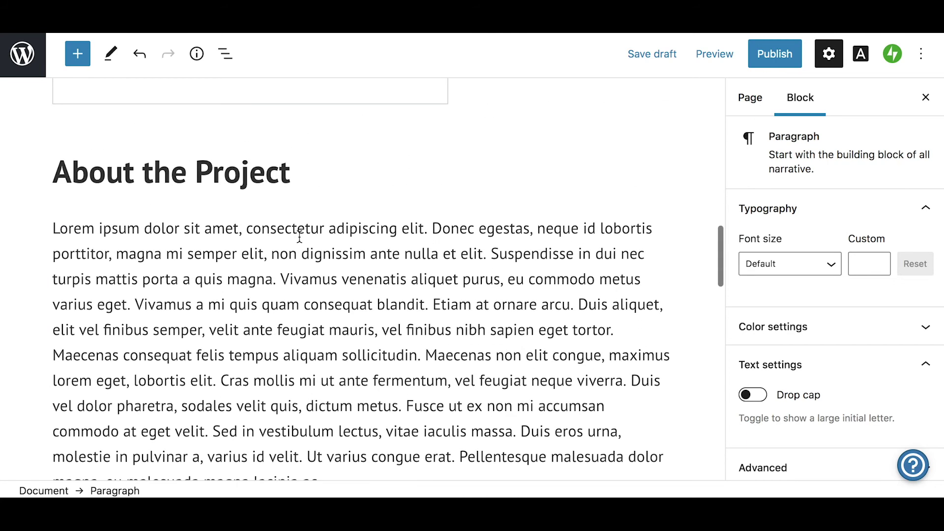
pyautogui.click(52, 229)
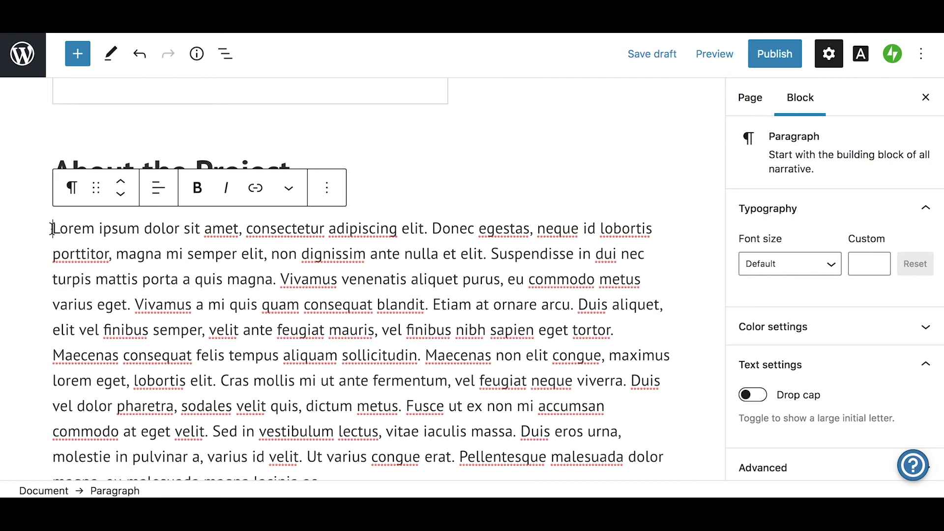
pyautogui.click(354, 171)
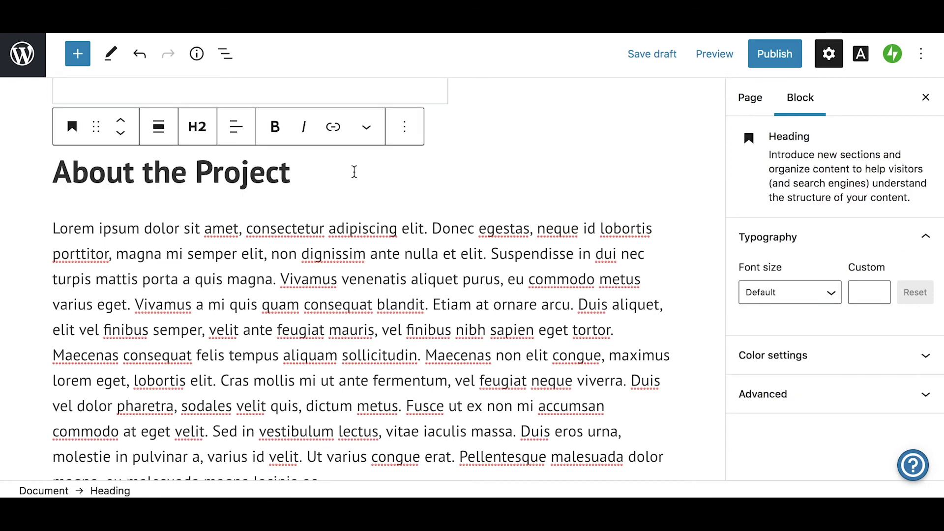
pyautogui.press('Return')
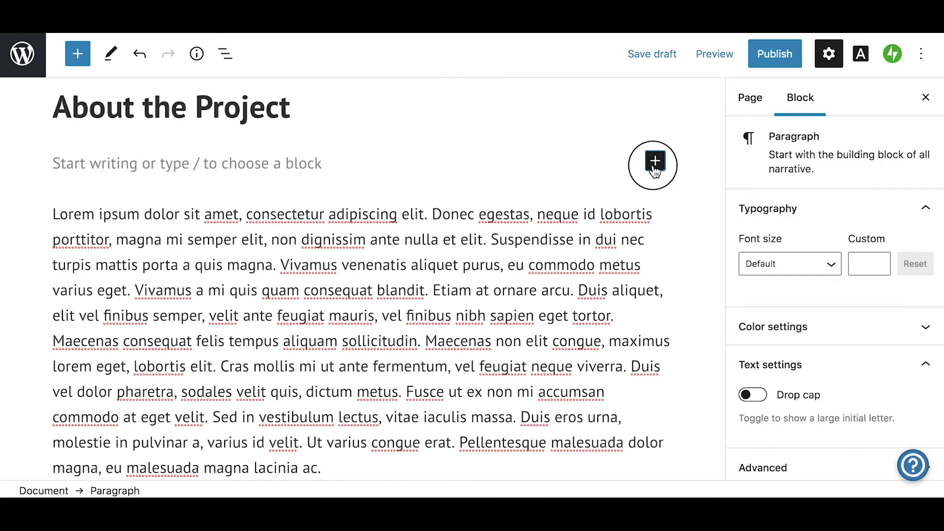
pyautogui.click(655, 162)
pyautogui.write('image')
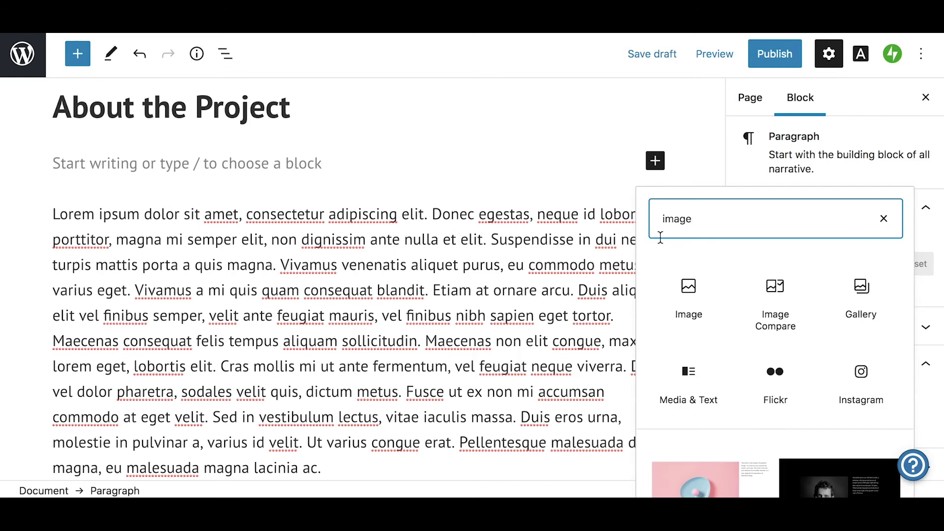
pyautogui.click(702, 308)
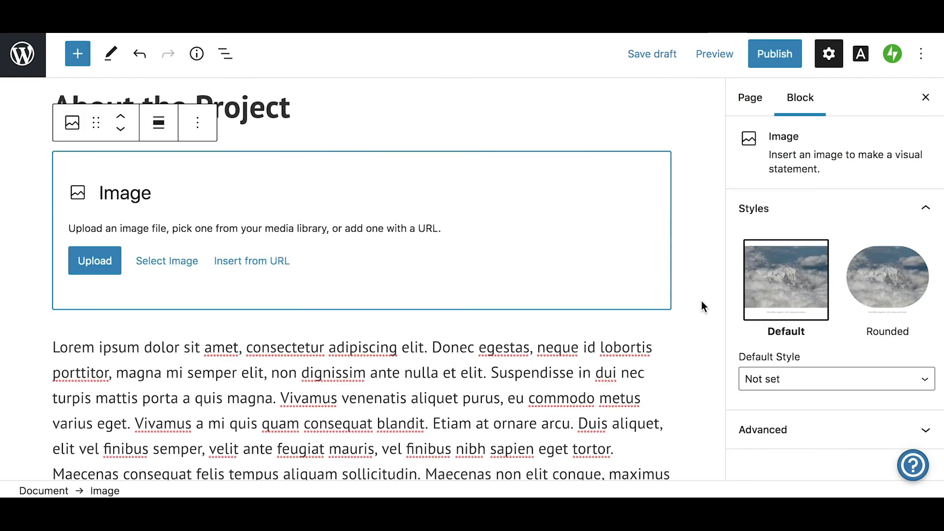
# Fill the Image block with the guitar player photo from the Media Library
pyautogui.click(193, 264)
pyautogui.click(200, 318)
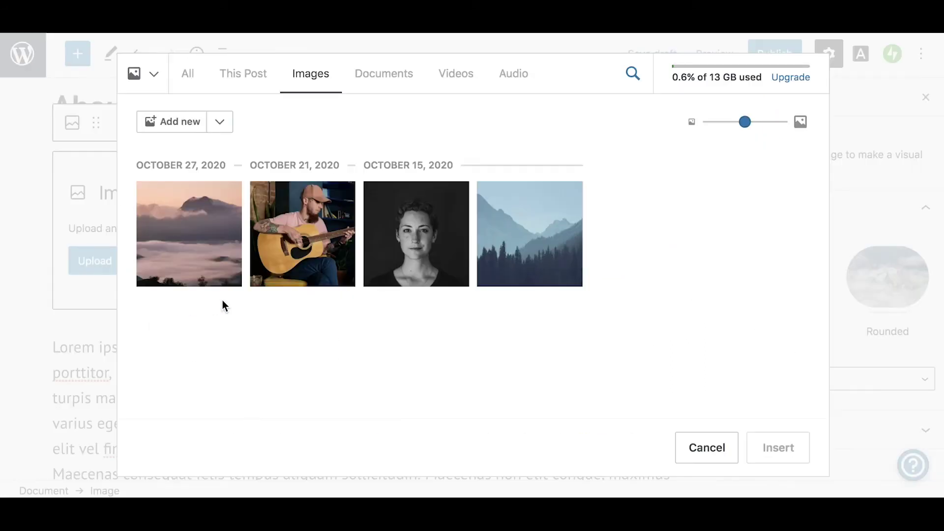
pyautogui.click(287, 262)
pyautogui.click(780, 447)
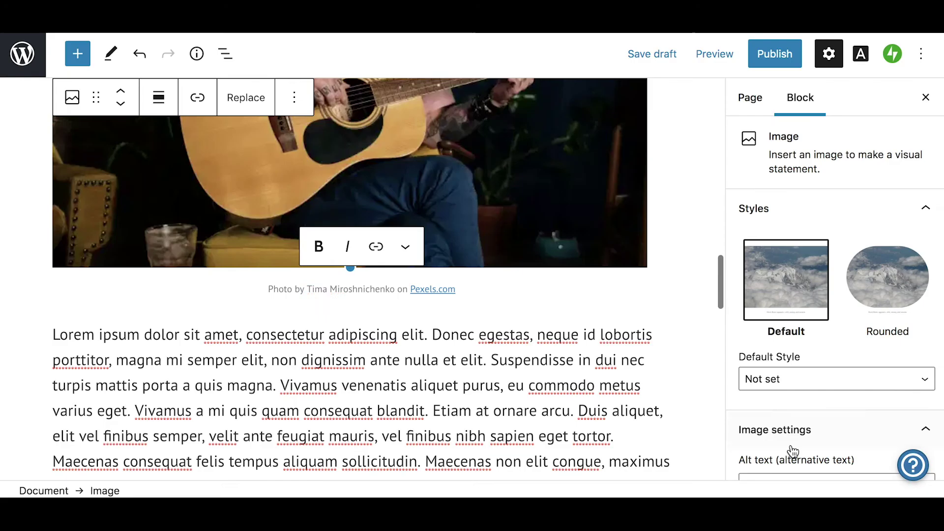
pyautogui.scroll(5, 518, 424)
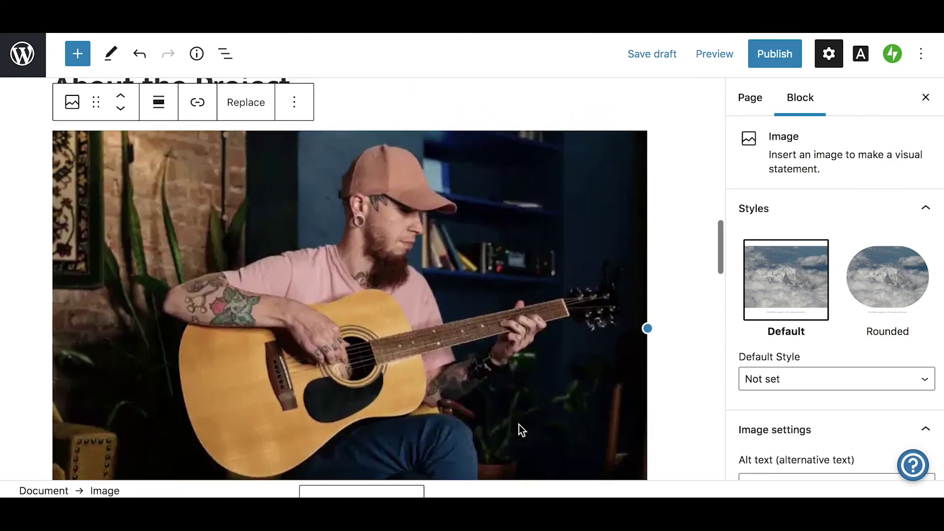
pyautogui.click(693, 207)
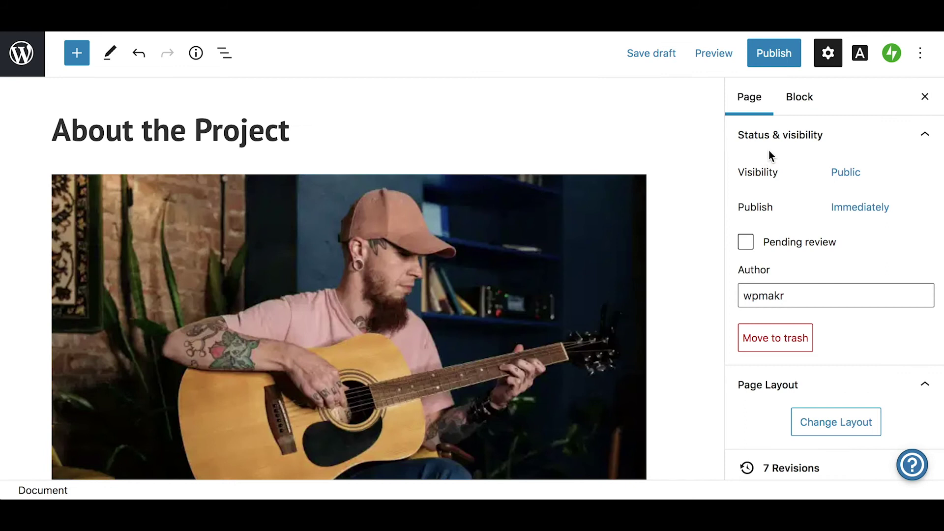
# Turn the Jetpack sharing buttons off and back on, then save the page as a draft
pyautogui.scroll(10, 597, 243)
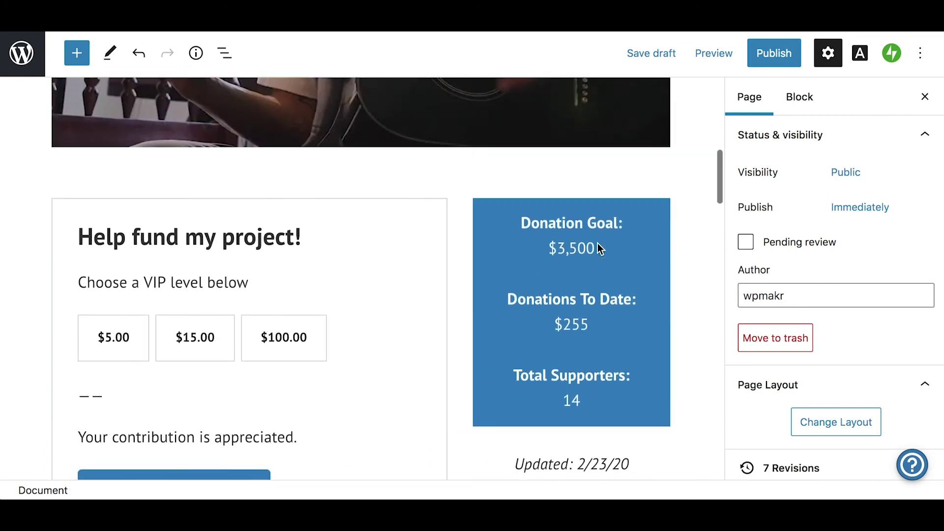
pyautogui.scroll(10, 597, 243)
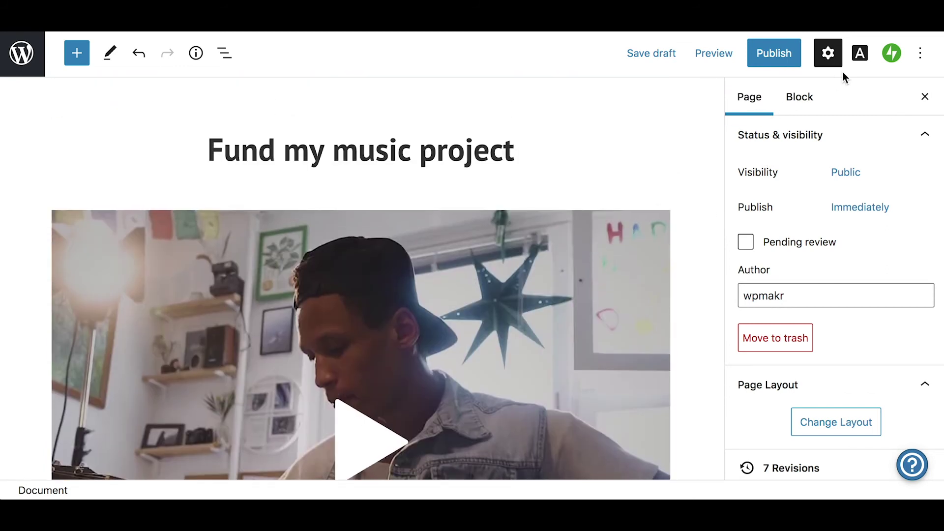
pyautogui.click(893, 55)
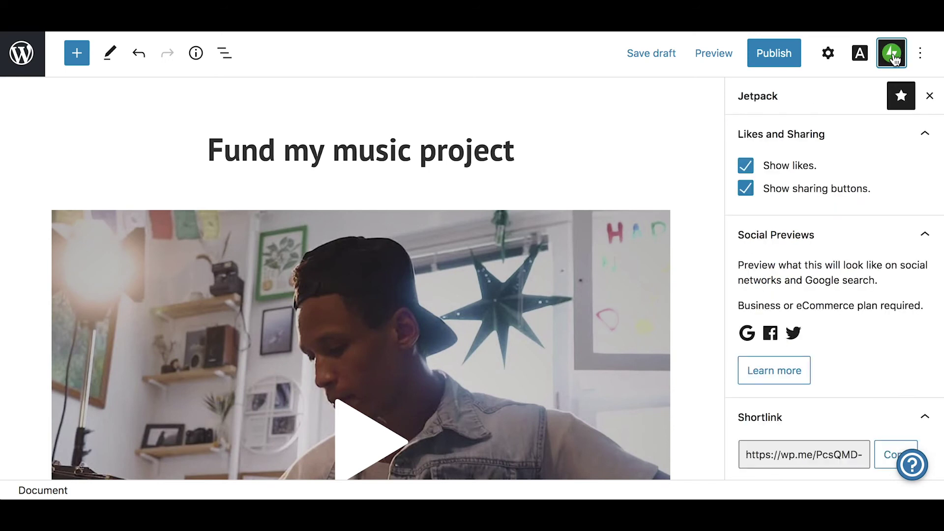
pyautogui.click(746, 189)
pyautogui.click(746, 190)
pyautogui.click(899, 59)
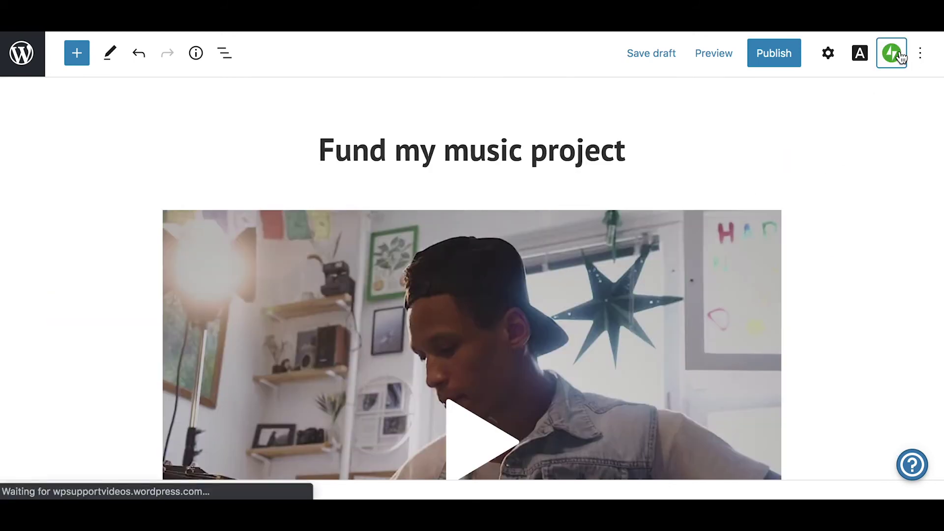
pyautogui.click(659, 55)
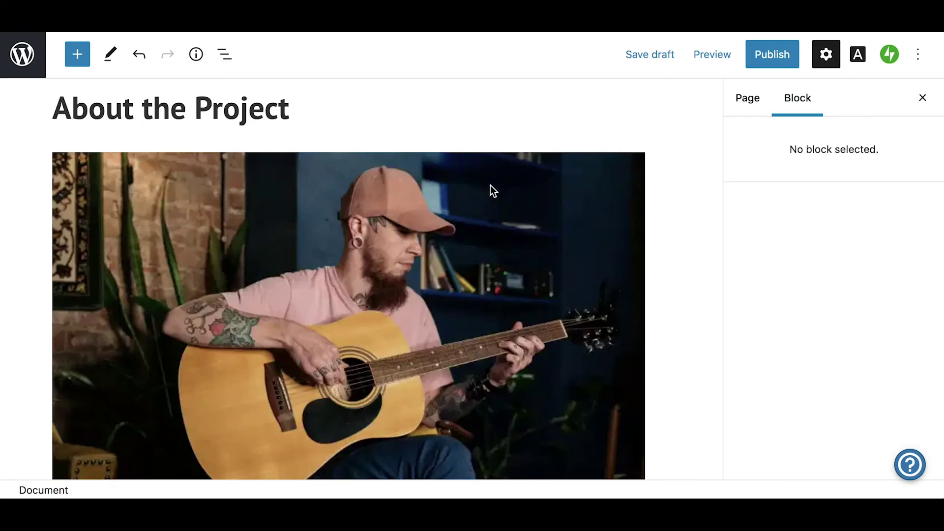
# Insert an empty block above the About the Project heading
pyautogui.scroll(-10, 491, 185)
pyautogui.scroll(8, 491, 185)
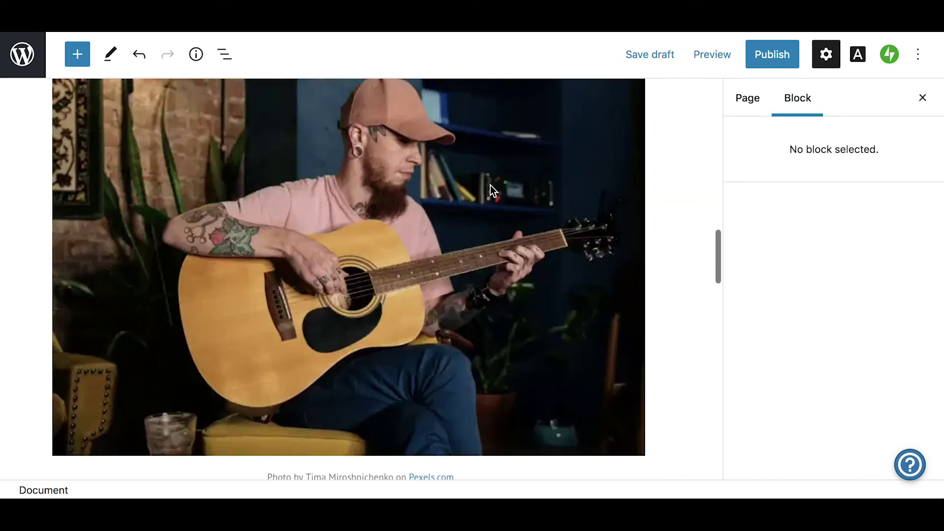
pyautogui.scroll(5, 490, 185)
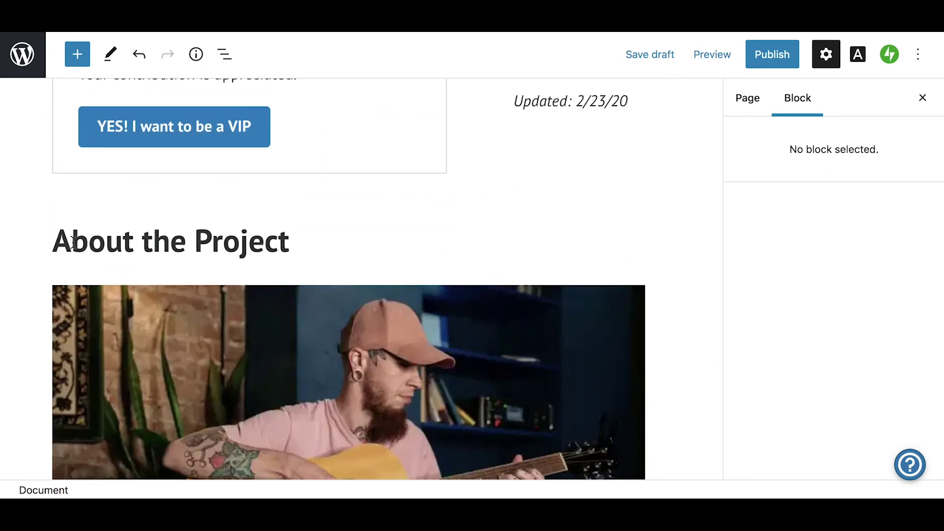
pyautogui.click(72, 241)
pyautogui.click(403, 197)
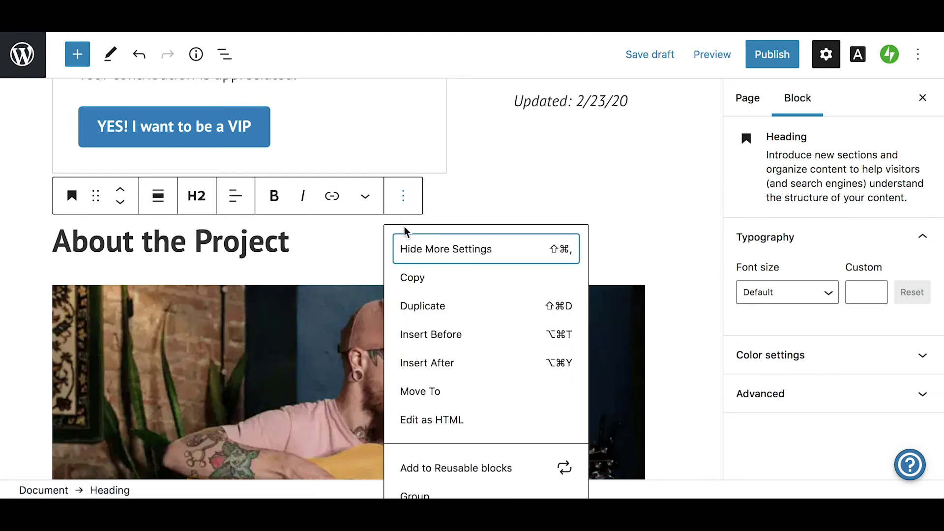
pyautogui.click(437, 334)
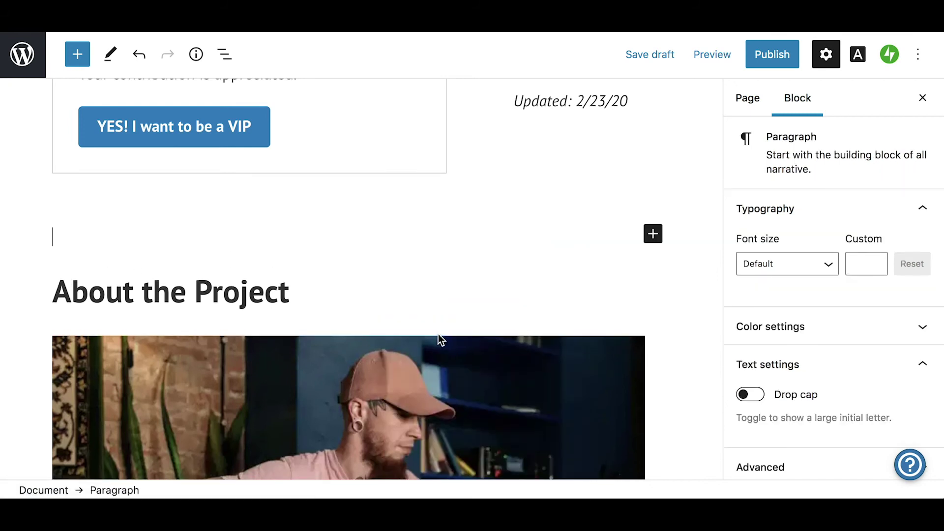
# Add an Event Countdown block there titled 'Deadline'
pyautogui.click(653, 238)
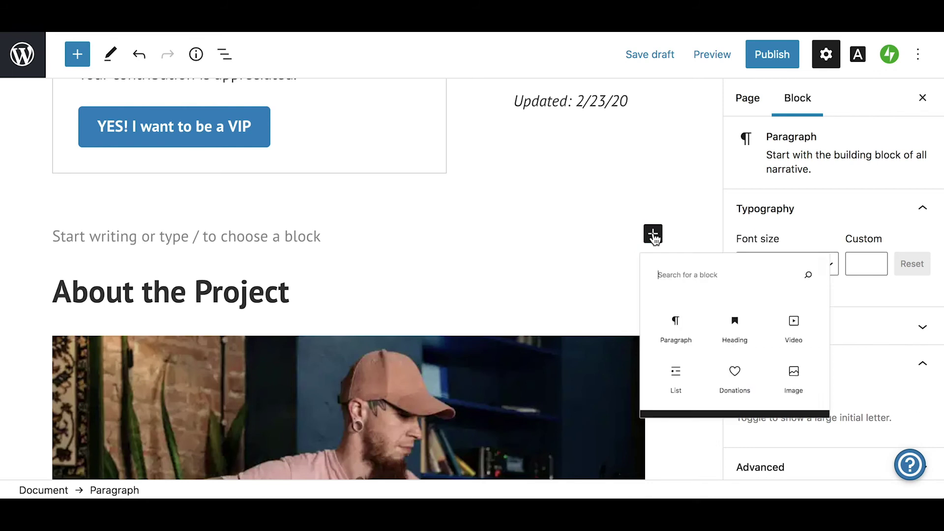
pyautogui.write('de')
pyautogui.press('BackSpace')
pyautogui.press('BackSpace')
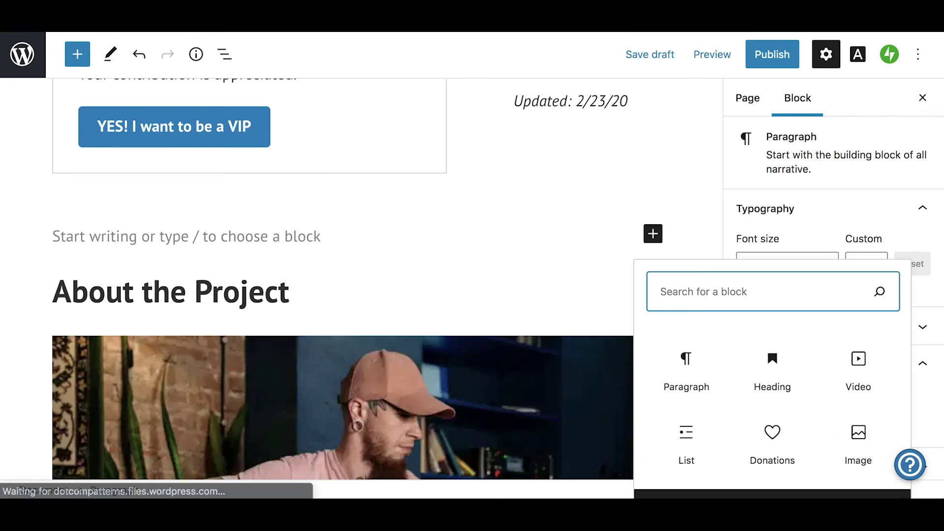
pyautogui.write('event')
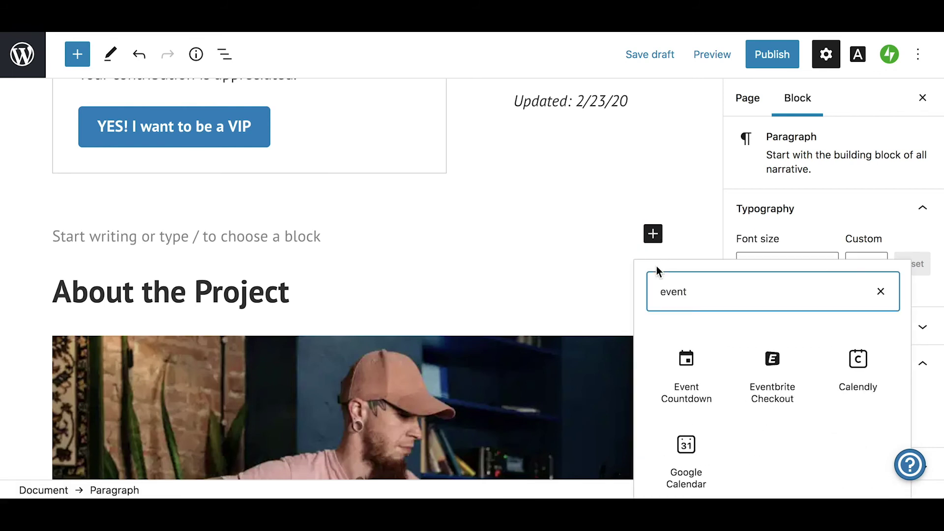
pyautogui.click(688, 363)
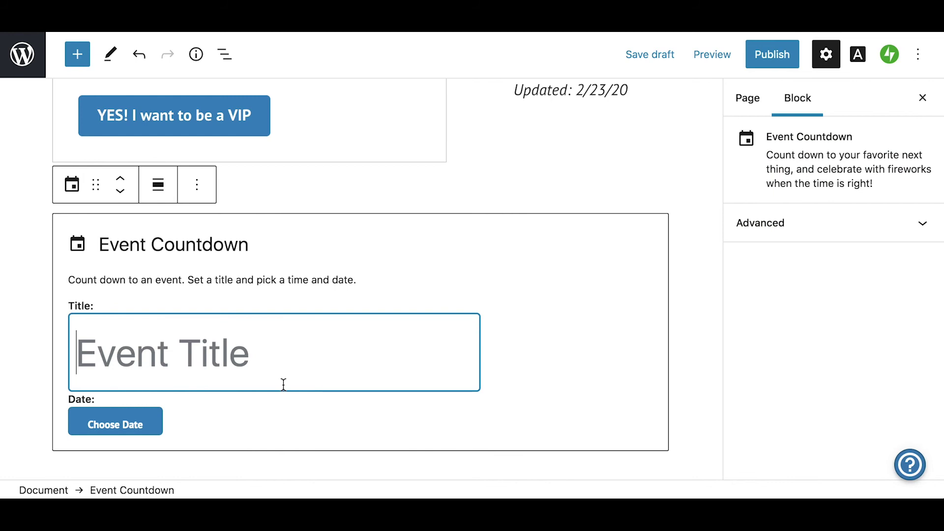
pyautogui.write('Deadline')
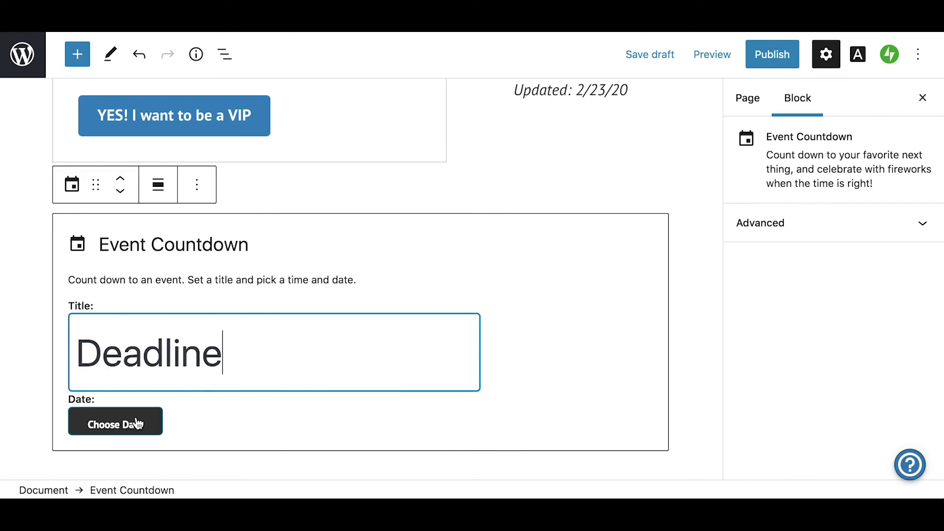
# Set the countdown date to October 31, 2020 10:22 am and save the draft
pyautogui.click(134, 424)
pyautogui.click(272, 334)
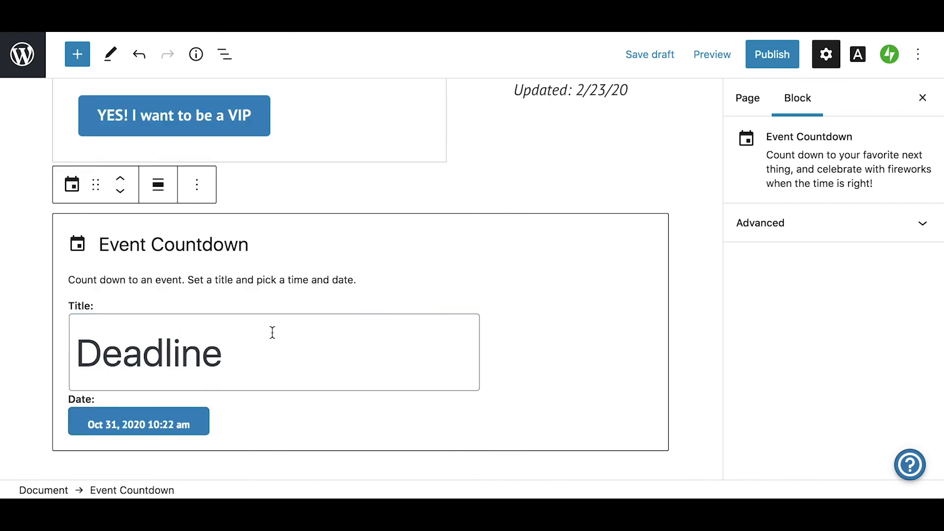
pyautogui.click(649, 51)
pyautogui.click(692, 239)
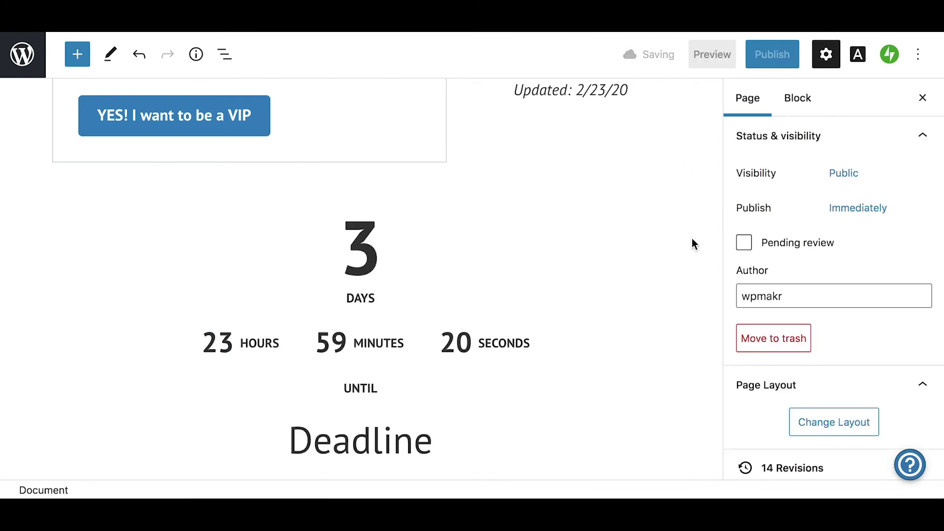
pyautogui.scroll(-3, 402, 283)
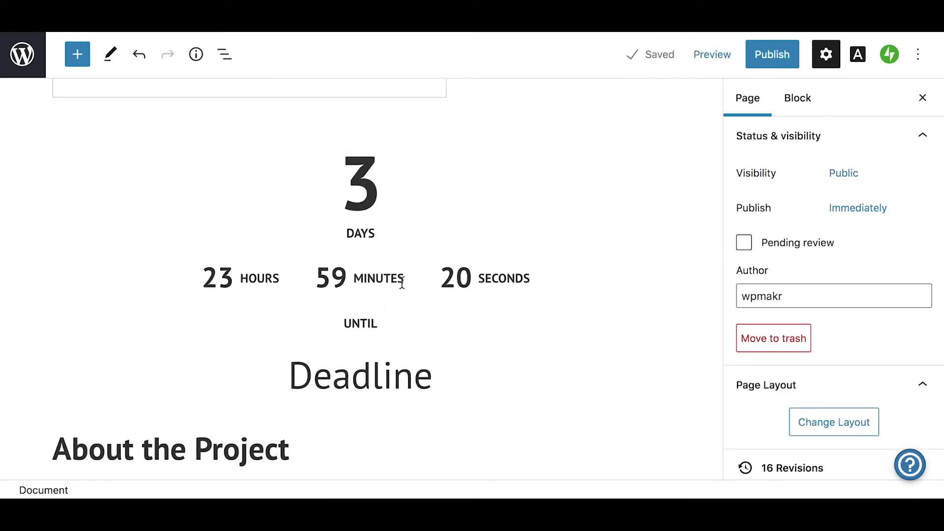
# Enable Allow comments in the page's Discussion settings
pyautogui.scroll(-8, 773, 226)
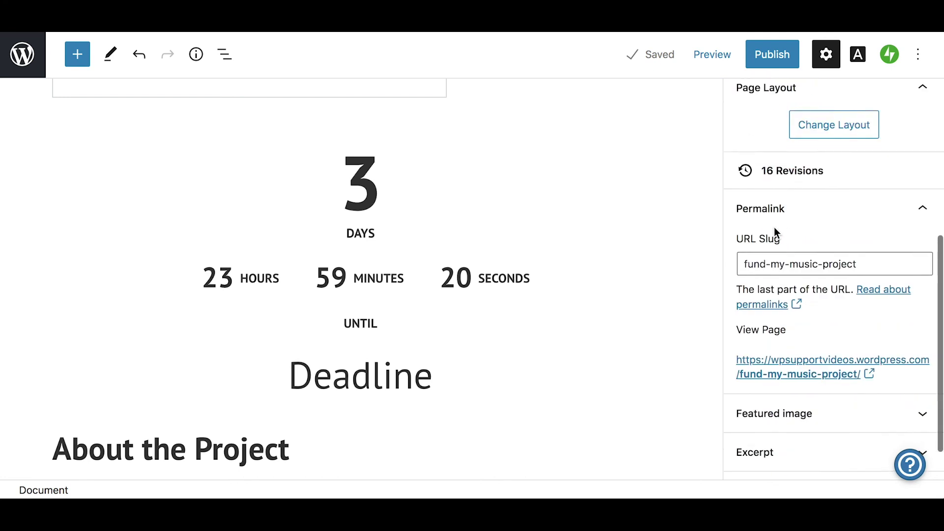
pyautogui.click(772, 412)
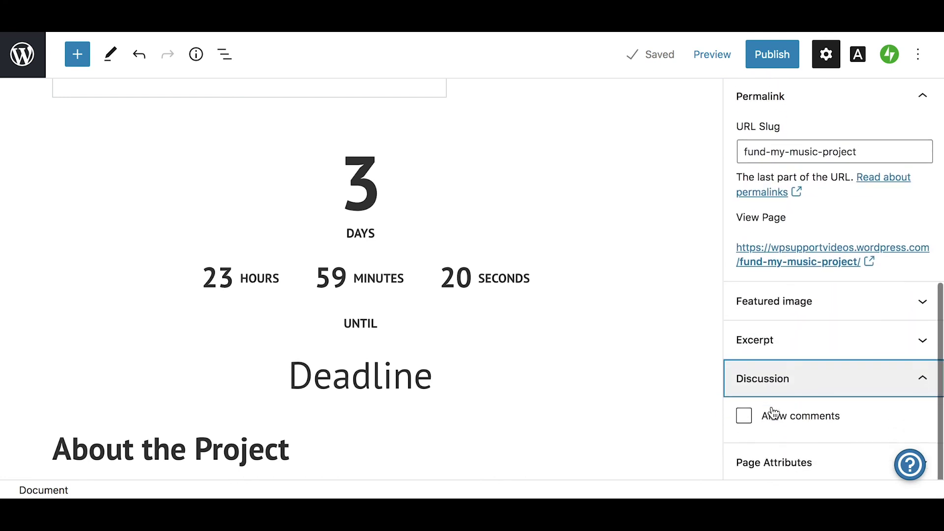
pyautogui.click(746, 416)
# Add a closing 'FAQ' heading at the end of the page
pyautogui.scroll(-20, 610, 406)
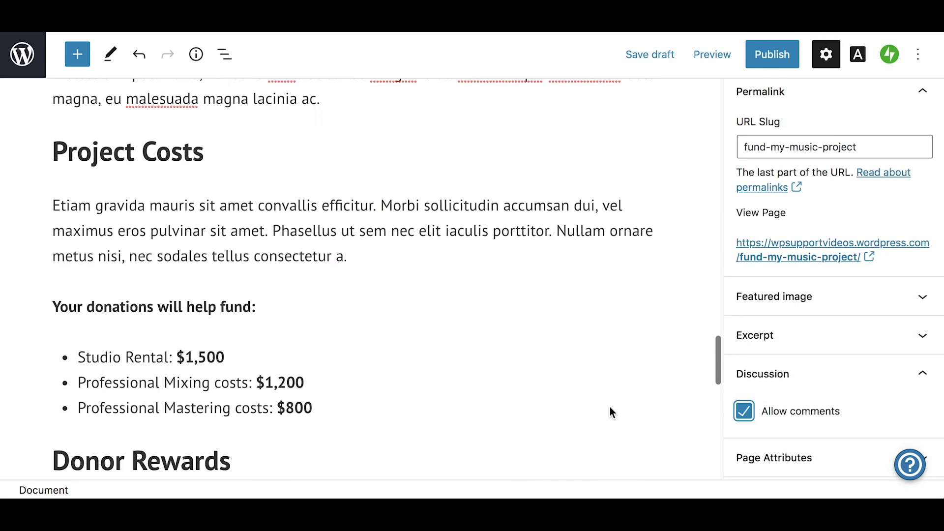
pyautogui.click(654, 272)
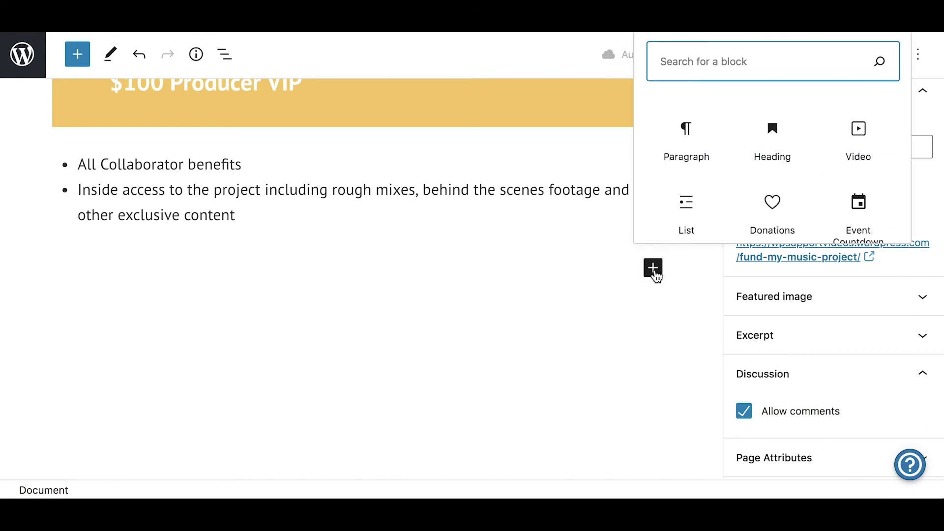
pyautogui.write('head')
pyautogui.click(676, 158)
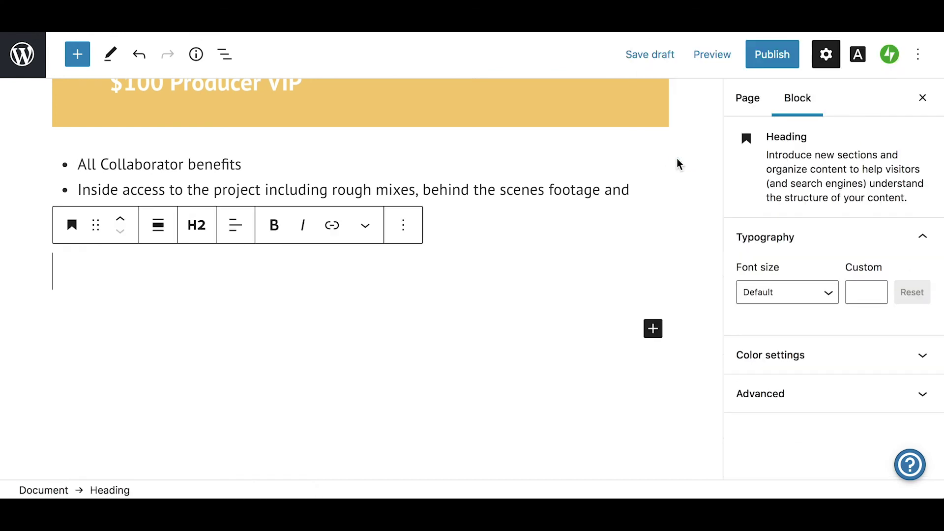
pyautogui.write('FAQ')
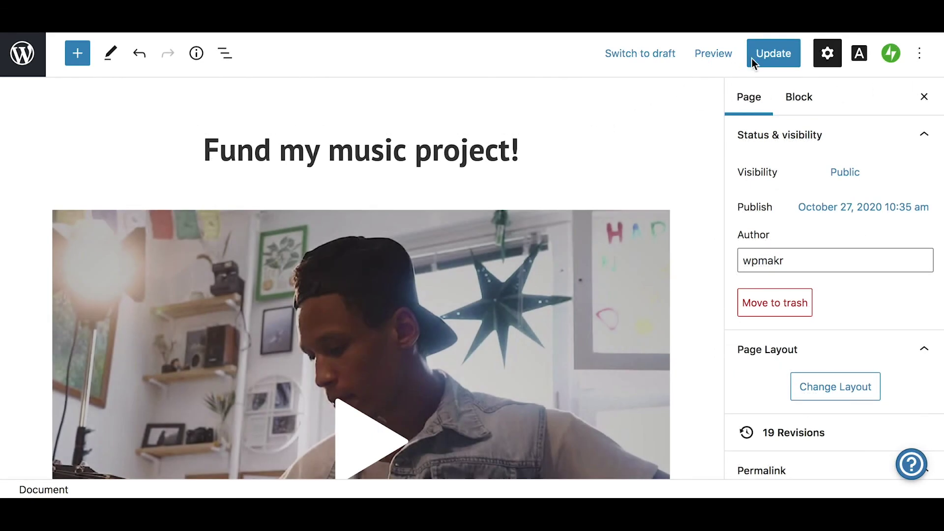
# Update the published page, open it from the homepage and scroll down to the countdown
pyautogui.click(768, 60)
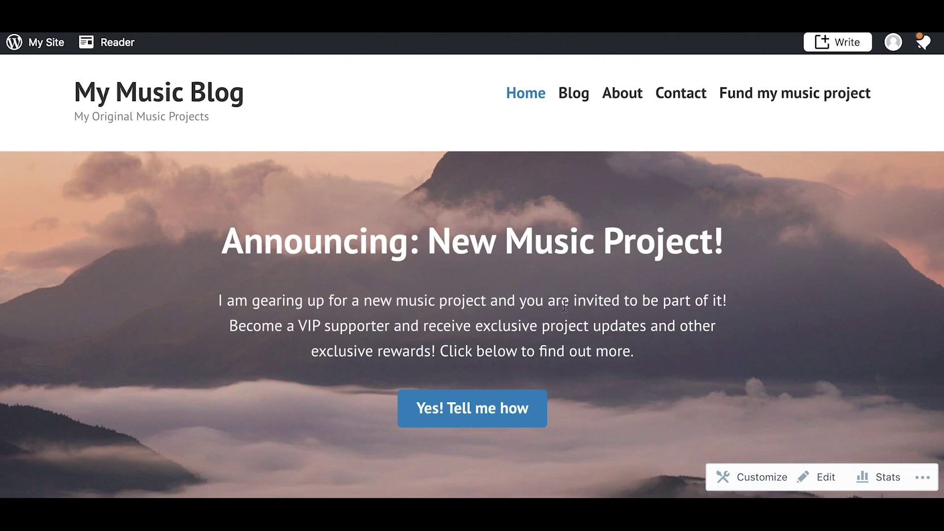
pyautogui.click(488, 411)
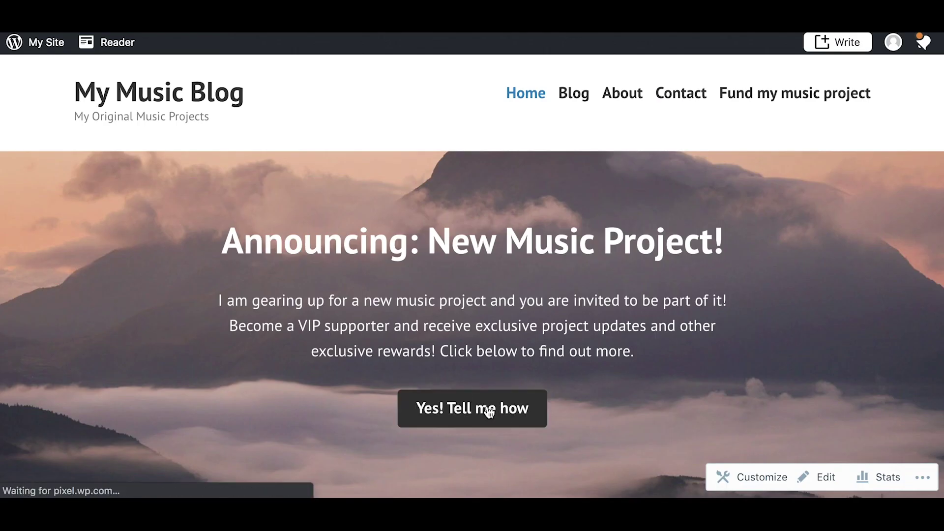
pyautogui.scroll(-3, 489, 411)
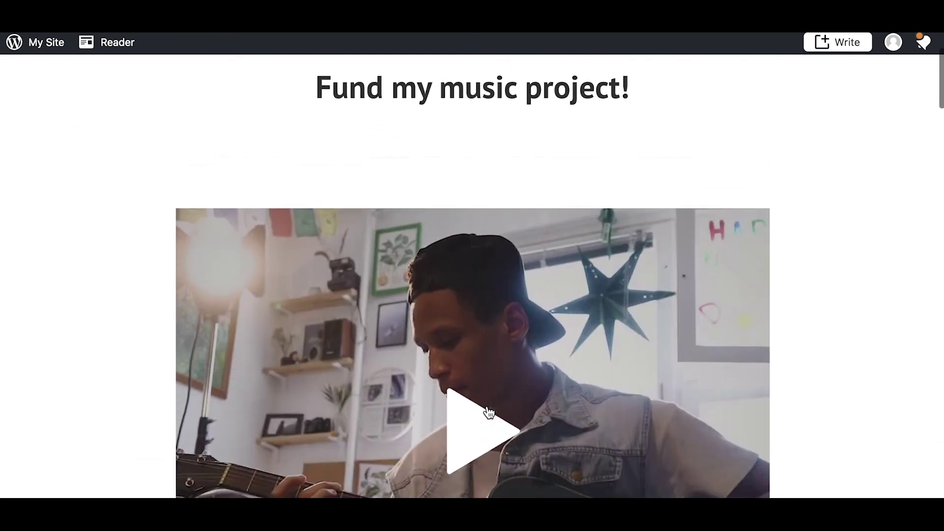
pyautogui.scroll(-5, 489, 411)
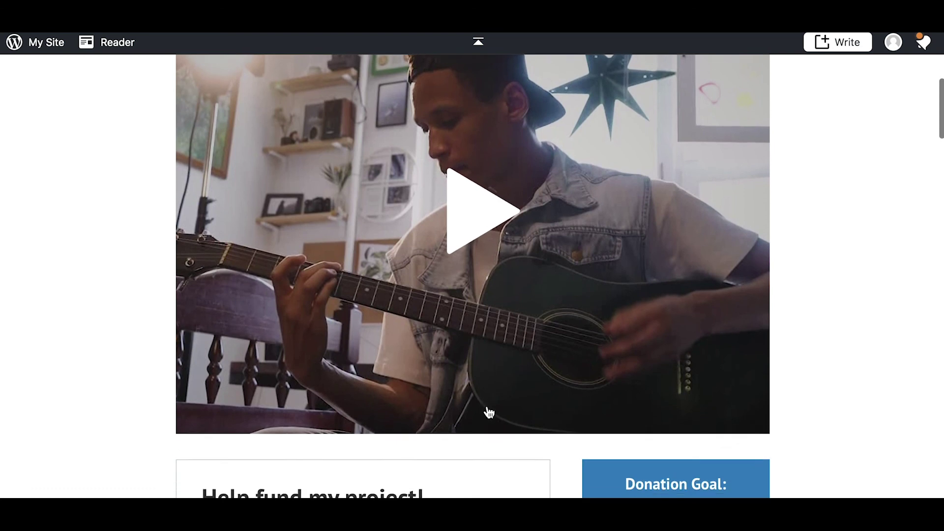
pyautogui.scroll(-6, 488, 411)
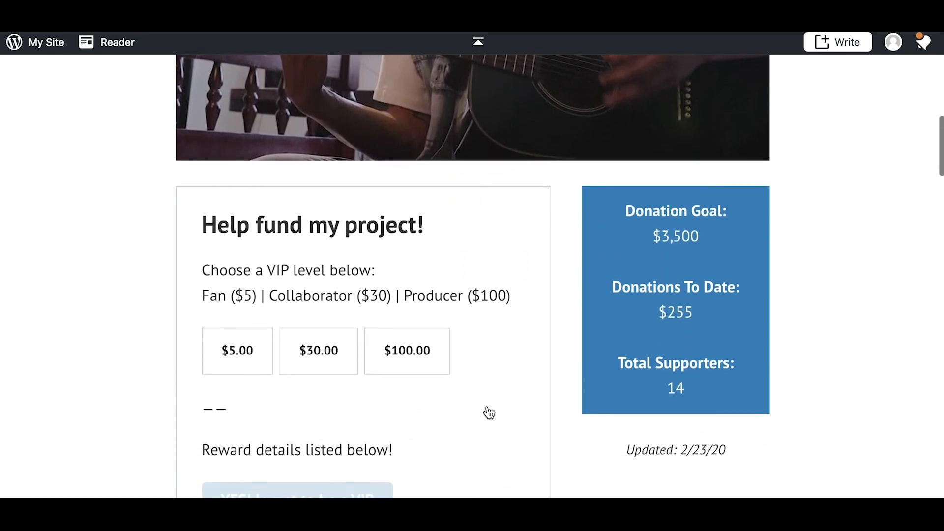
pyautogui.scroll(-3, 488, 412)
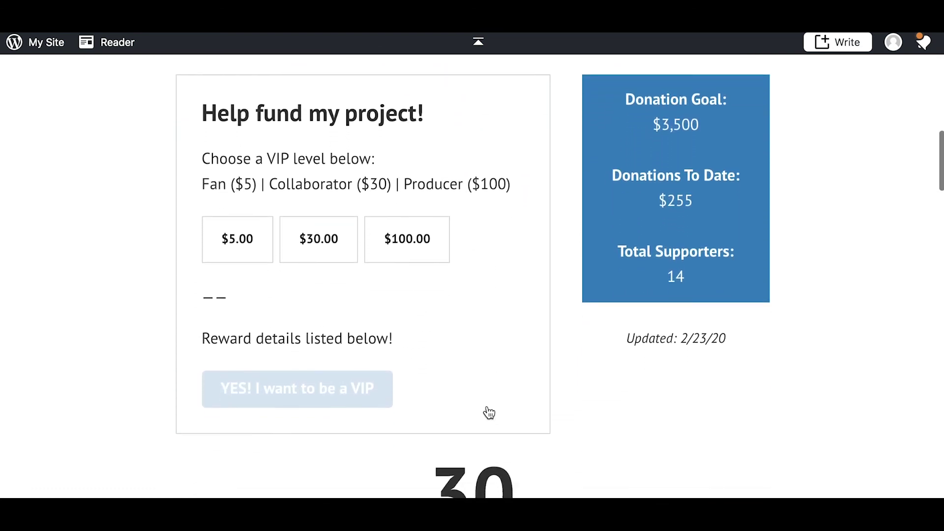
pyautogui.scroll(-1, 490, 412)
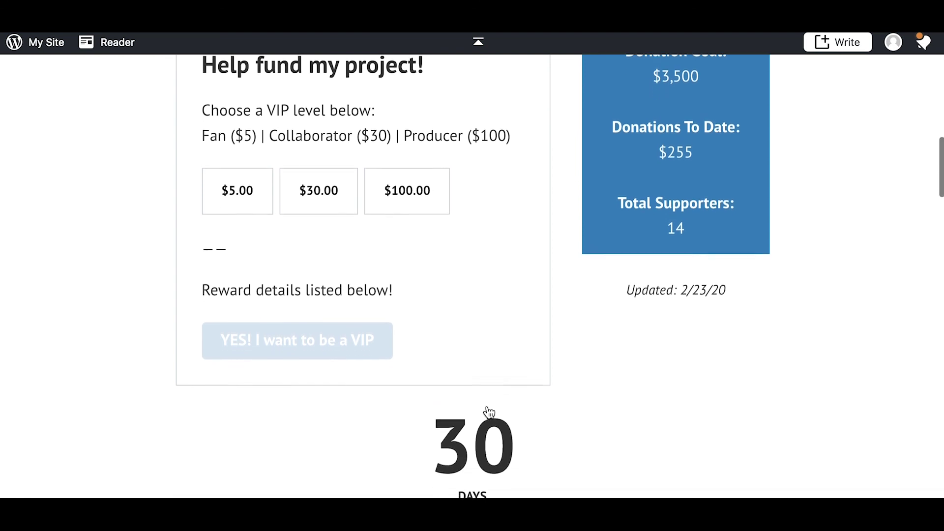
pyautogui.scroll(-5, 489, 412)
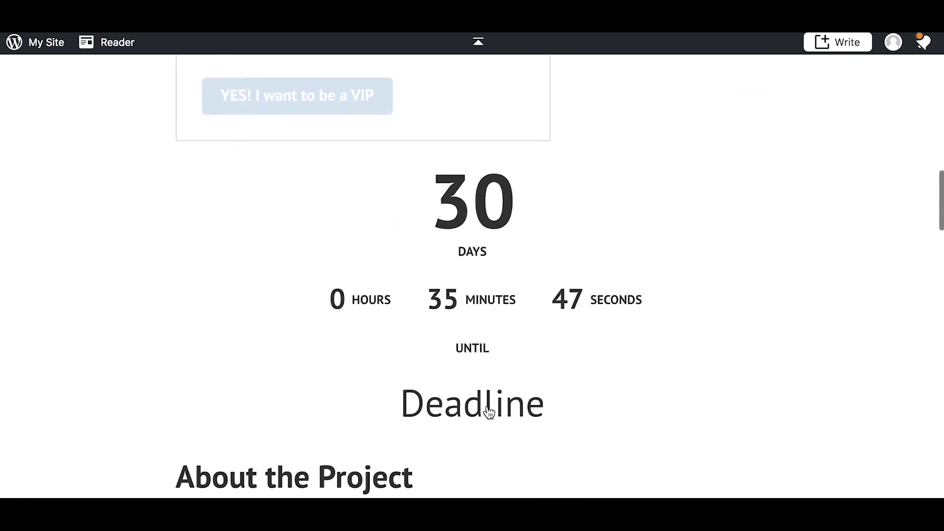
pyautogui.scroll(-1, 489, 412)
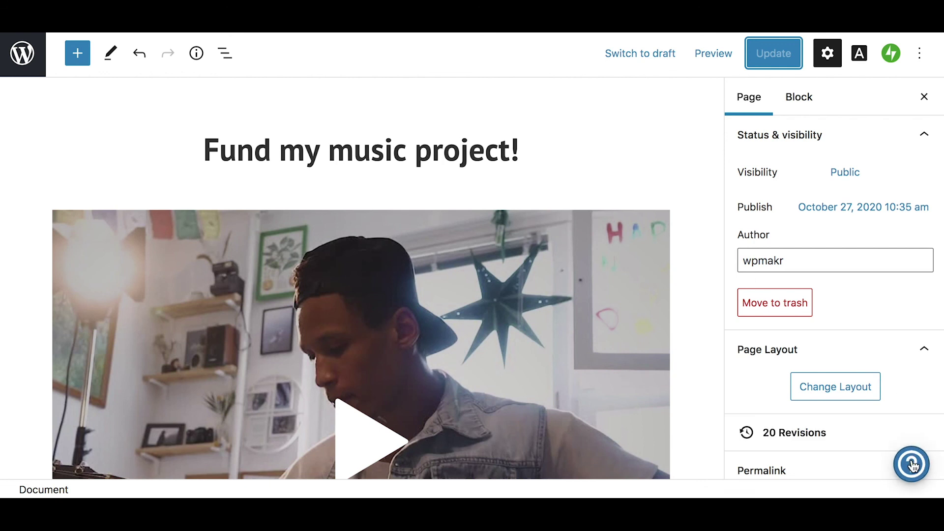
# Open Contact us from help and type 'How do I add a contact form' as the question
pyautogui.click(912, 464)
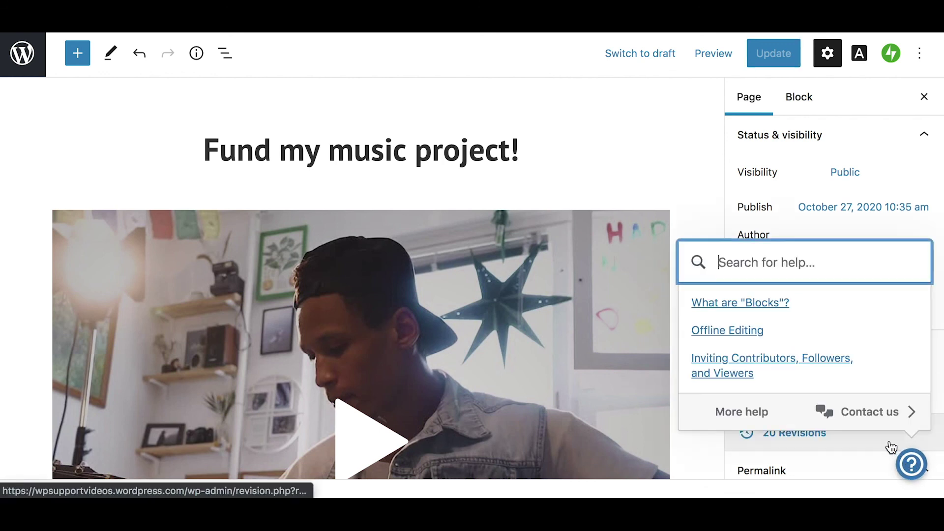
pyautogui.click(869, 415)
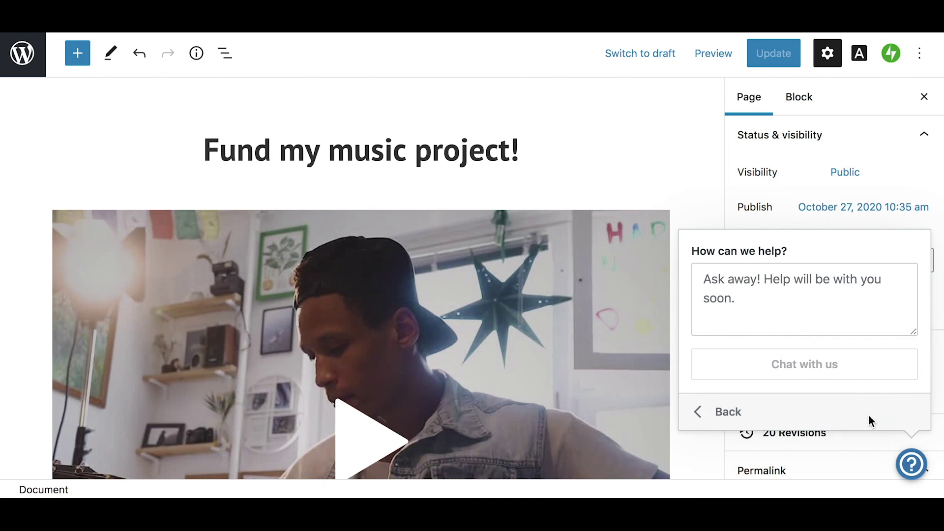
pyautogui.click(796, 298)
pyautogui.write('Ho')
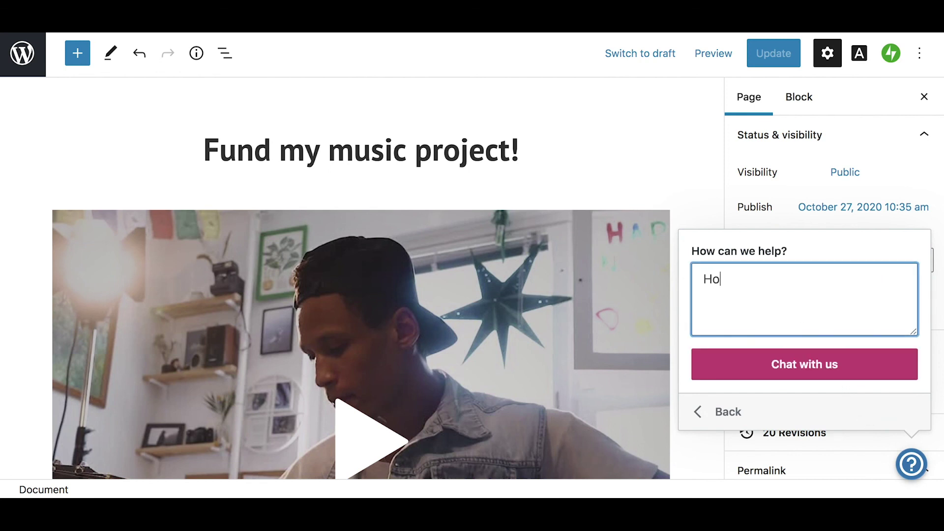
pyautogui.write('w do I add a contact form')
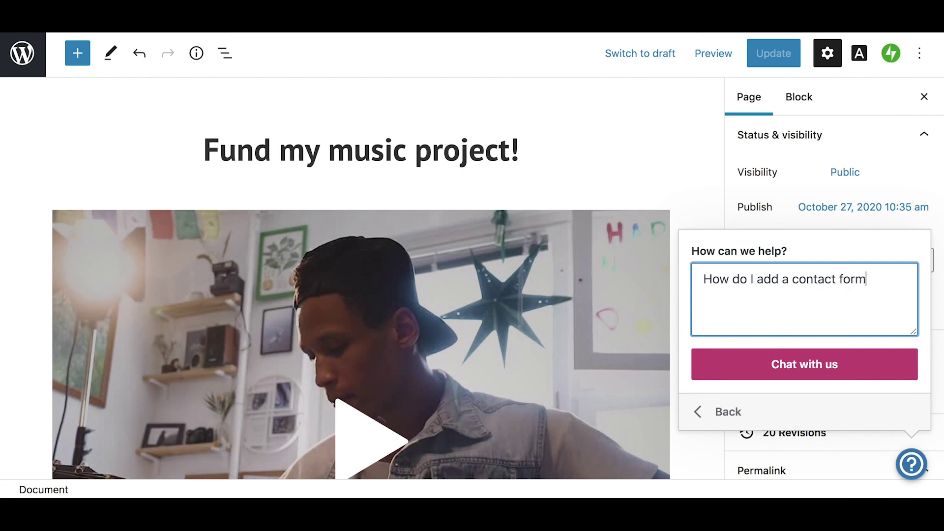